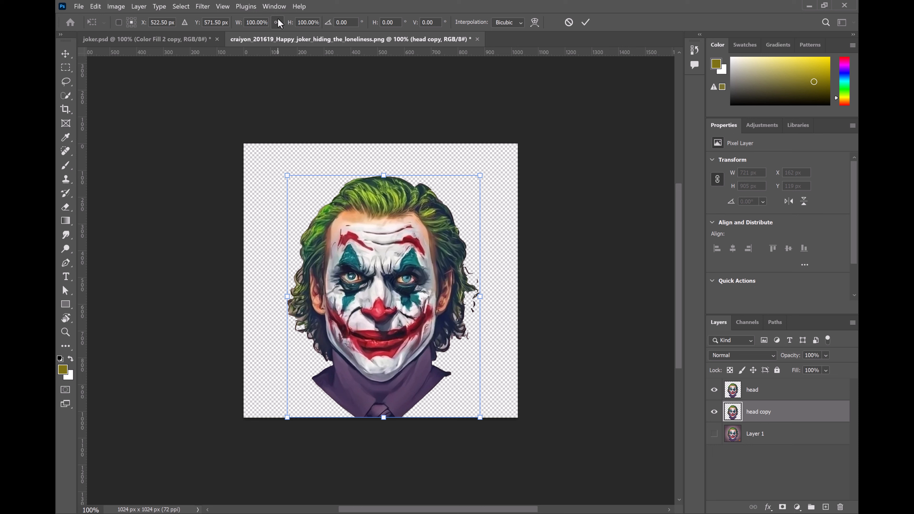
Step: Enlarge the head copy layer proportionally from its center to about 129% and set its opacity to 30%
key("alt")
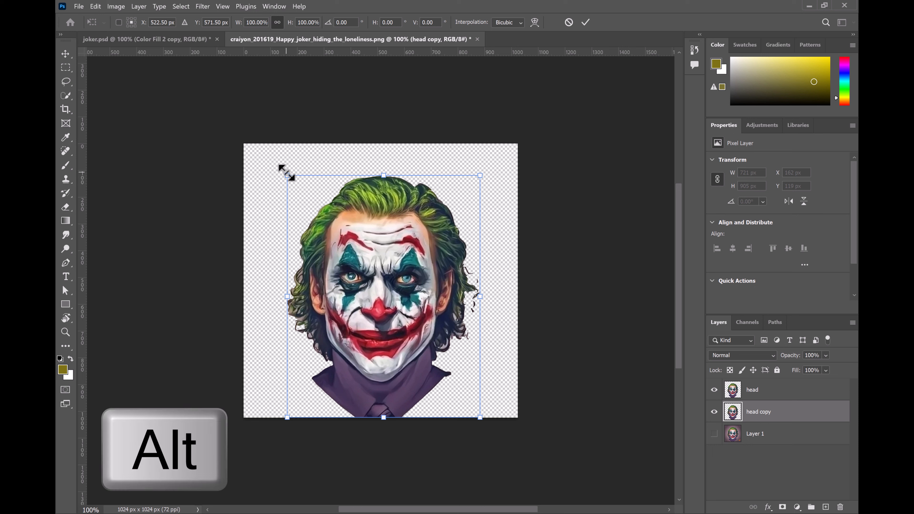
left_click_drag(279, 164, 260, 136)
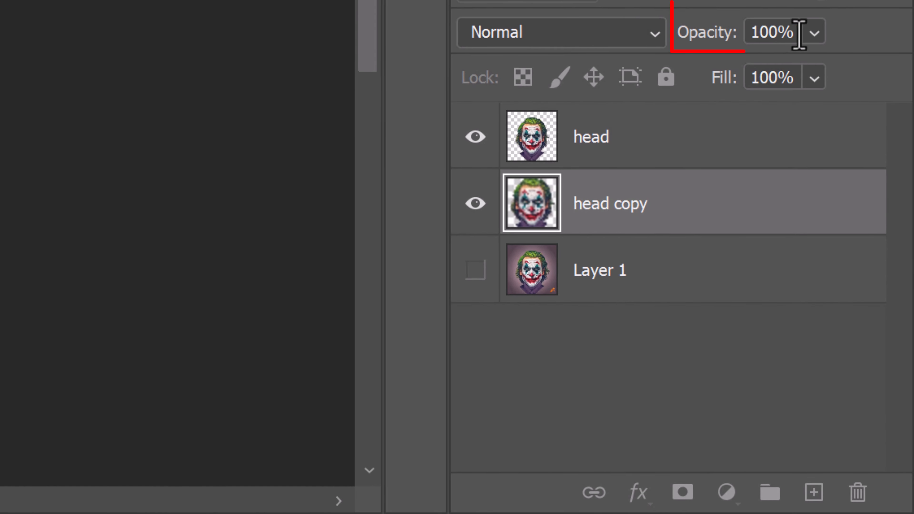
left_click(826, 355)
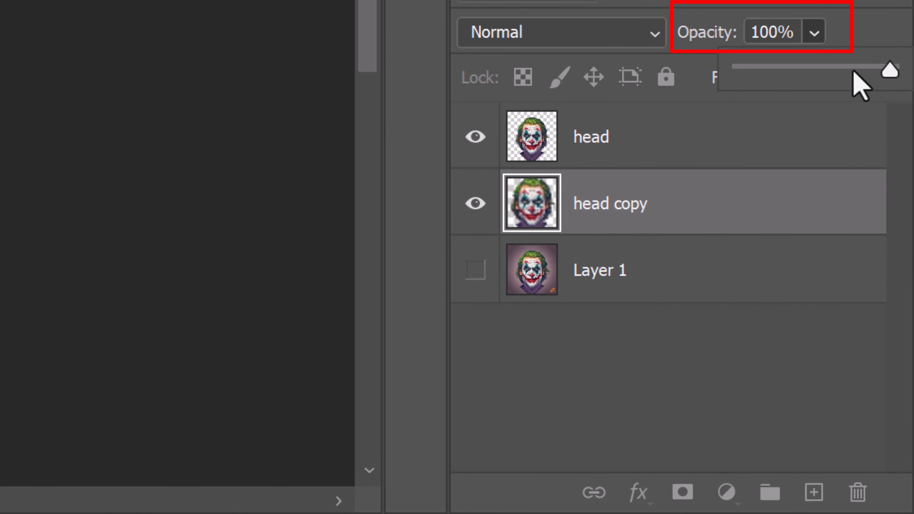
left_click_drag(854, 72, 786, 73)
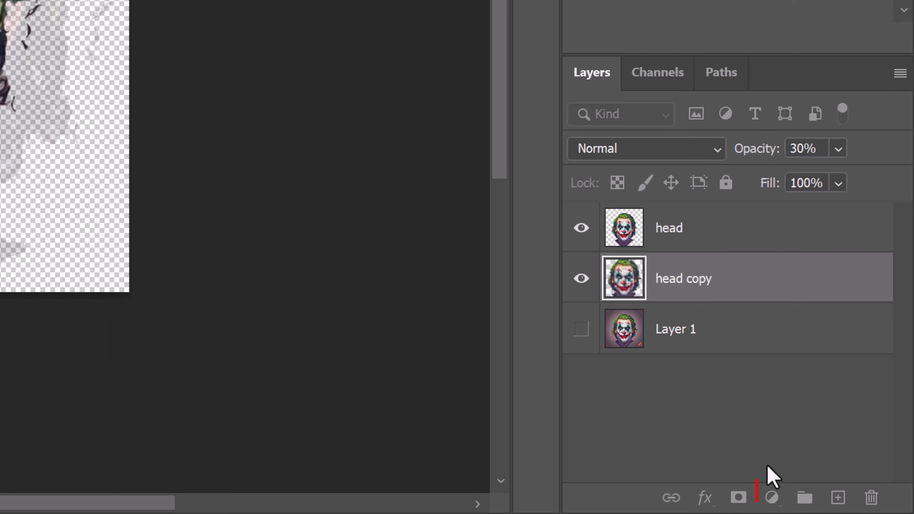
Step: Add a Solid Color fill layer in #1b1919 and place it beneath the head copy layer
left_click(772, 499)
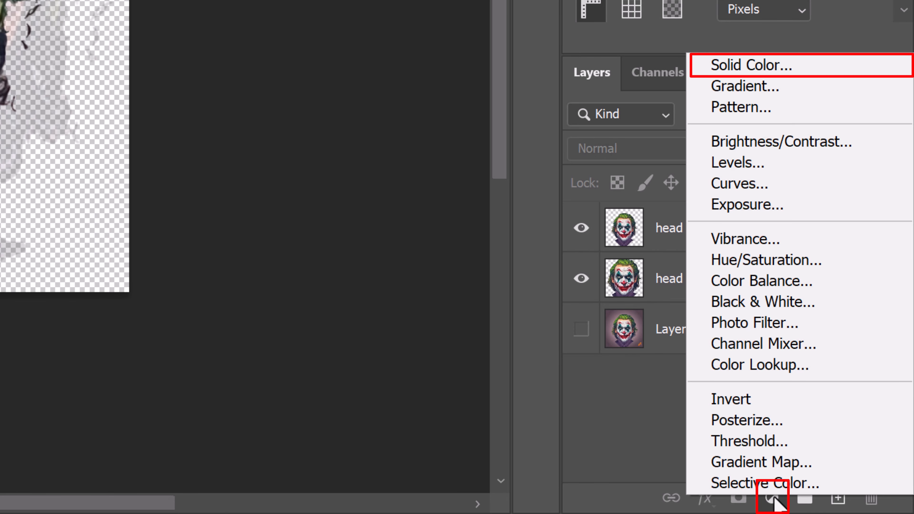
left_click(769, 69)
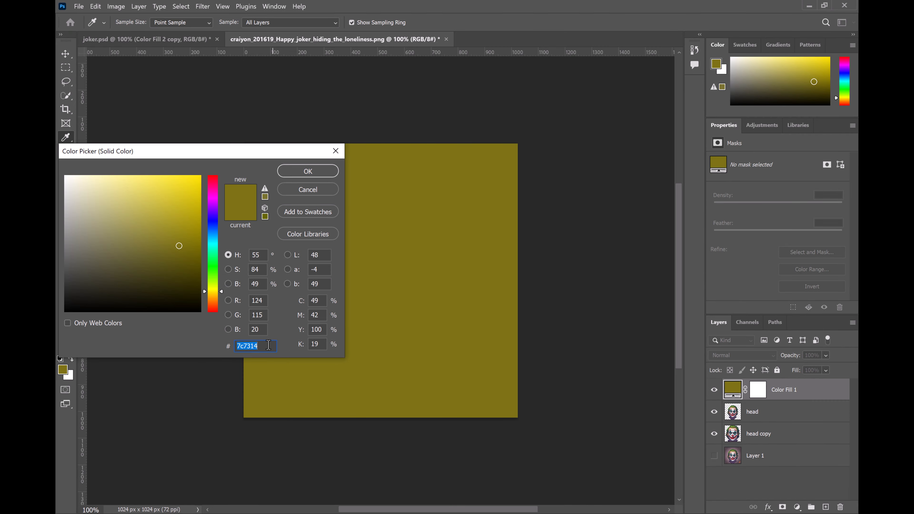
right_click(268, 345)
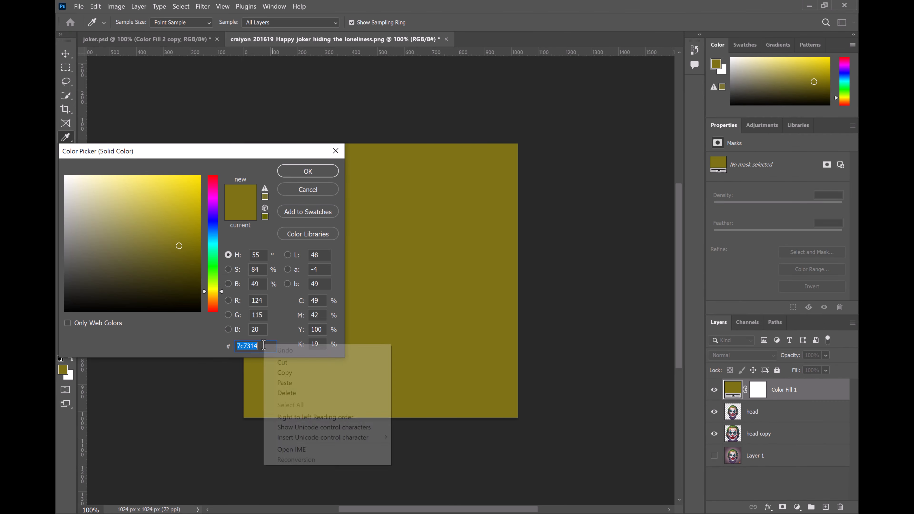
left_click(285, 383)
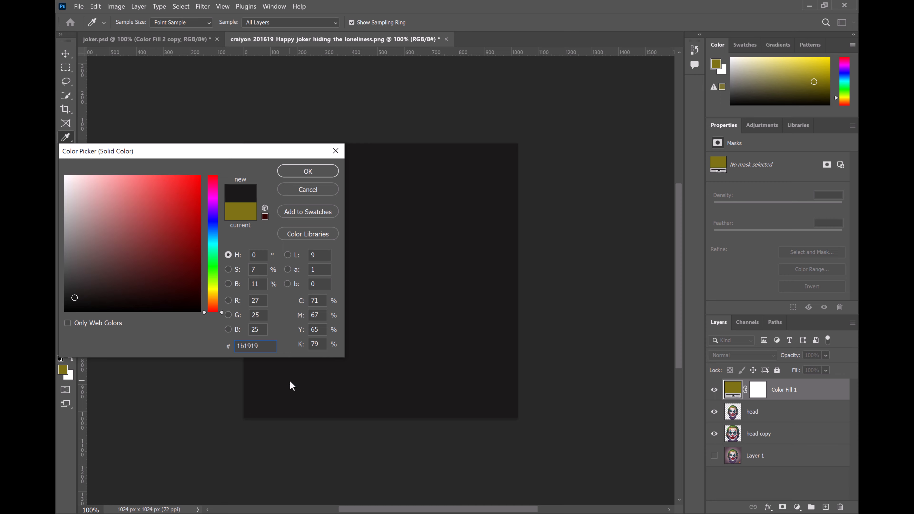
left_click(310, 172)
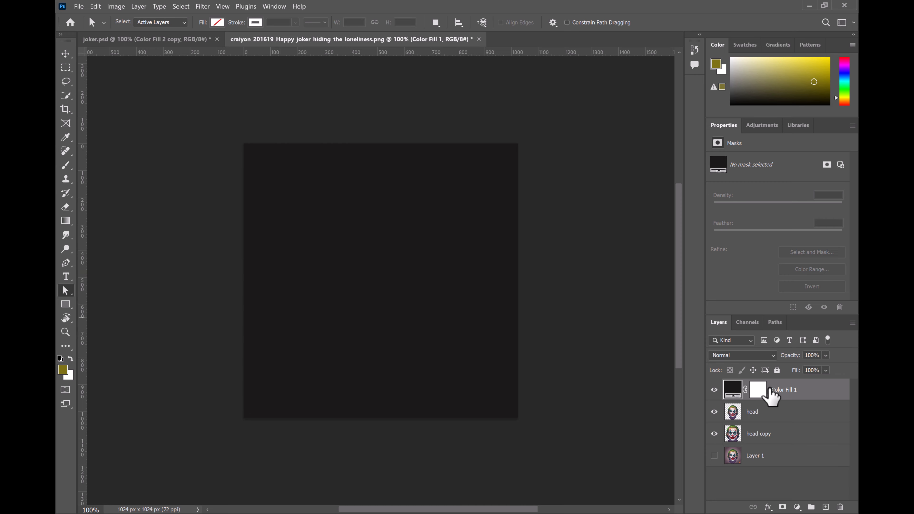
left_click_drag(770, 391, 765, 437)
Step: Quick-select the face and hair on the head layer, without the neck, and copy them to a new layer named face
left_click(768, 394)
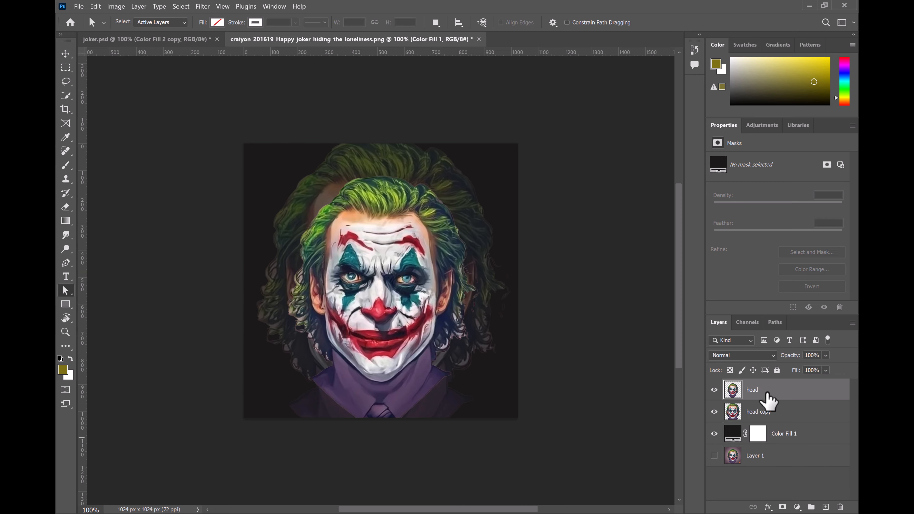
left_click(66, 96)
mouse_move(374, 205)
left_mouse_down()
mouse_move(348, 305)
mouse_move(381, 370)
mouse_move(434, 317)
mouse_move(446, 329)
mouse_move(460, 297)
mouse_move(428, 224)
mouse_move(369, 267)
mouse_move(398, 318)
mouse_move(357, 257)
mouse_move(309, 296)
mouse_move(328, 311)
left_mouse_up()
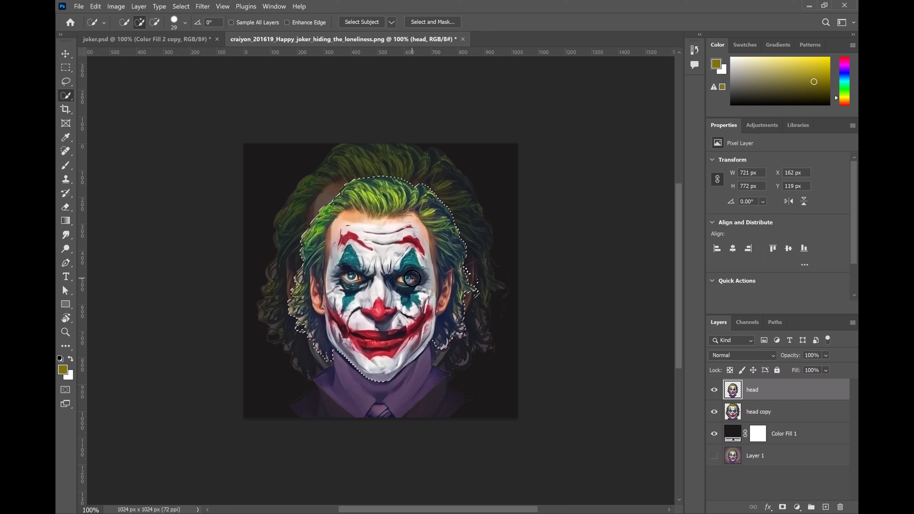
key("ctrl+j")
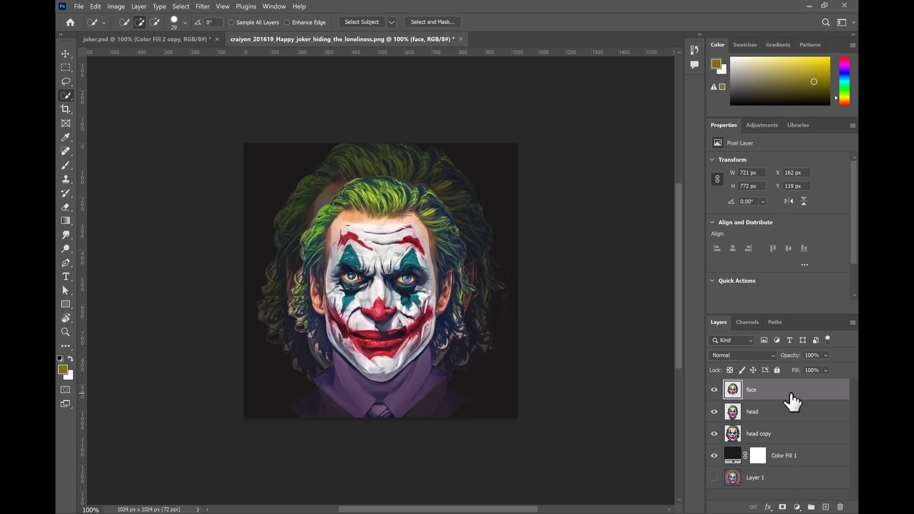
Step: Scale the face layer down proportionally from its center to about 68%
key("ctrl+t")
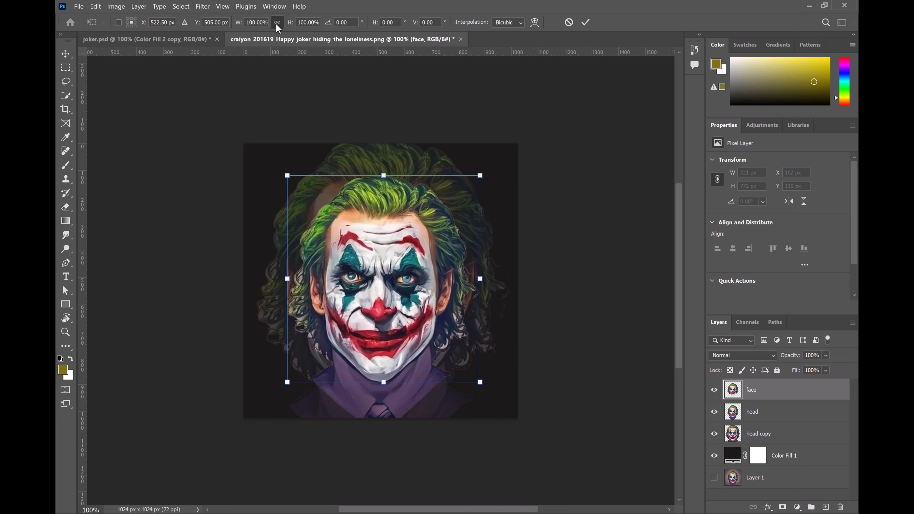
key("alt")
left_click_drag(479, 382, 452, 349)
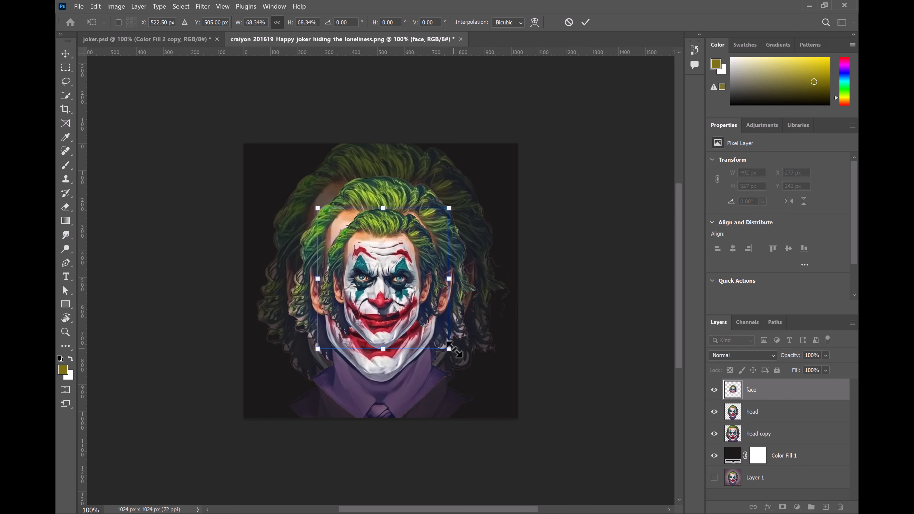
left_click(590, 24)
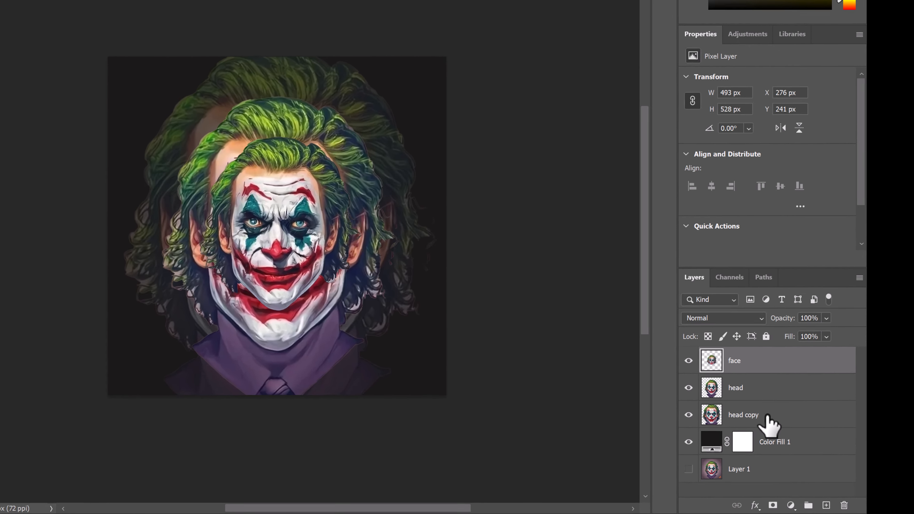
Step: Add a Hue/Saturation adjustment clipped to the head copy layer, with saturation -100 and lightness +2
left_click(774, 436)
left_click(759, 497)
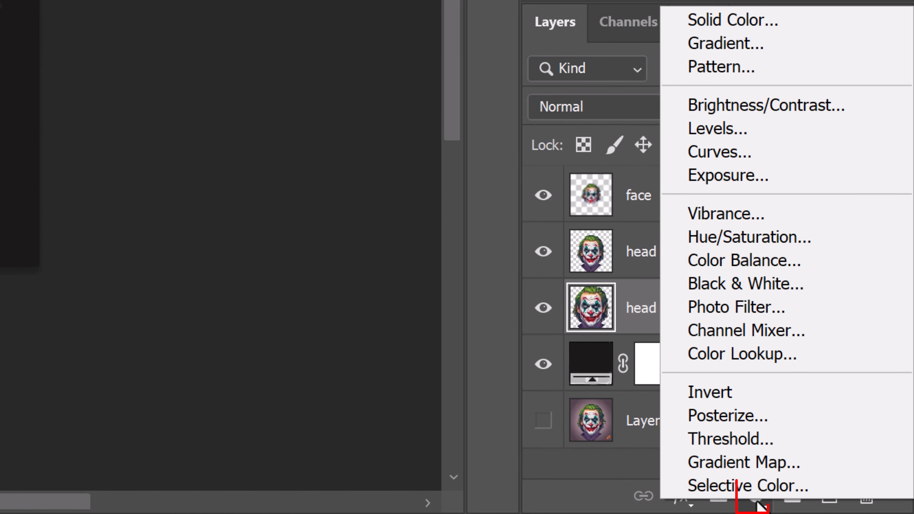
left_click(711, 241)
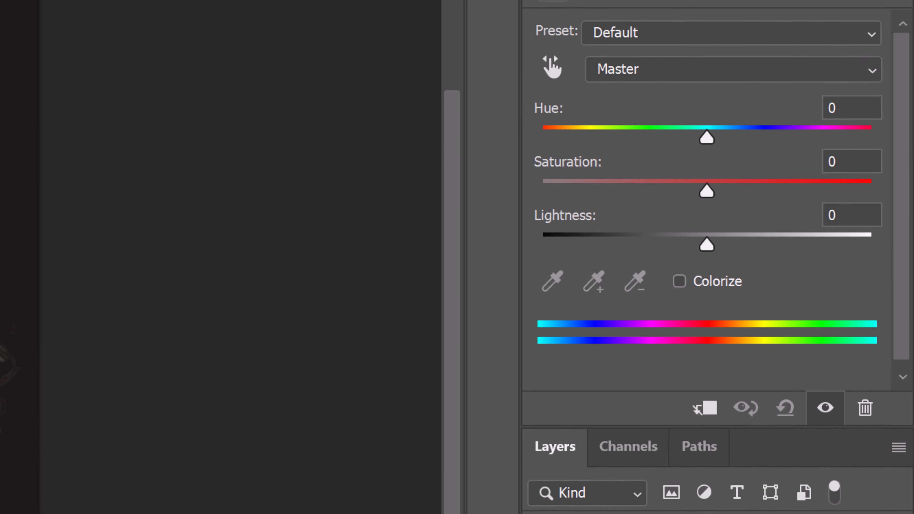
left_click(705, 408)
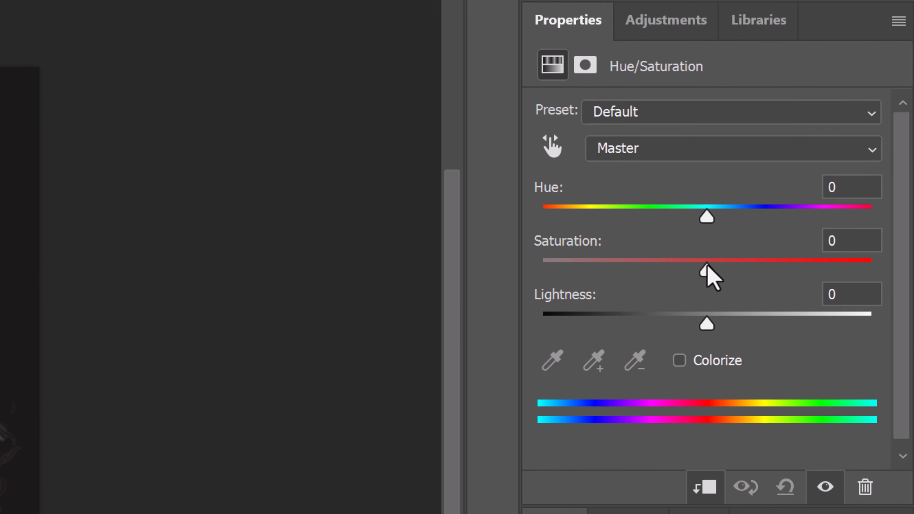
left_click_drag(707, 270, 434, 284)
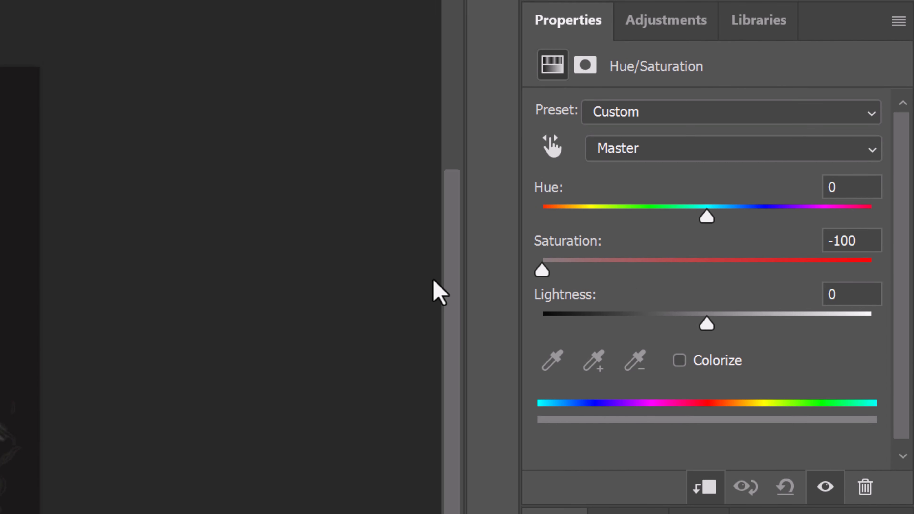
left_click_drag(717, 327, 701, 327)
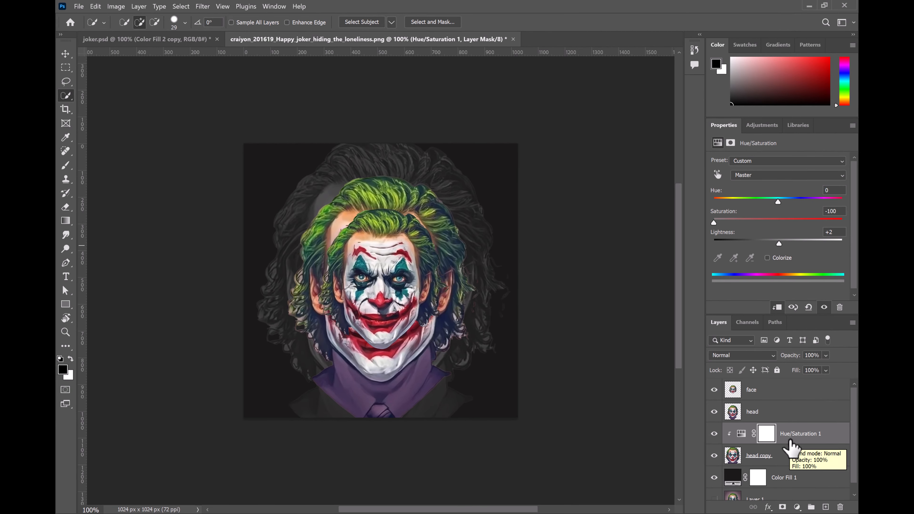
Step: Add a Gradient Map adjustment above the head layer and clip it to that layer
left_click(756, 413)
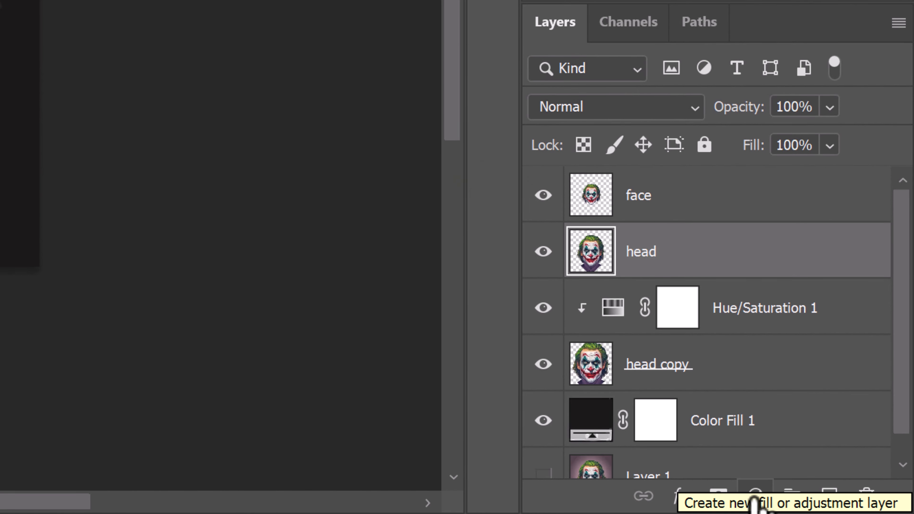
left_click(754, 499)
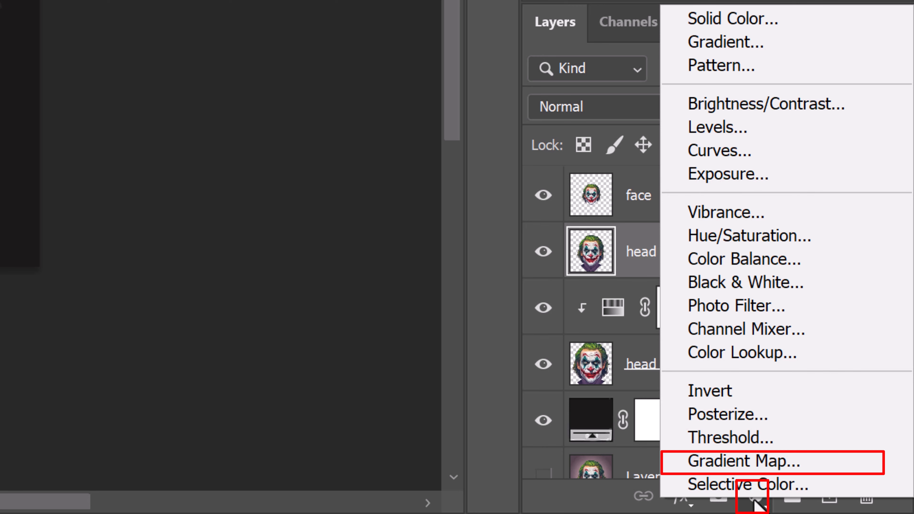
left_click(748, 465)
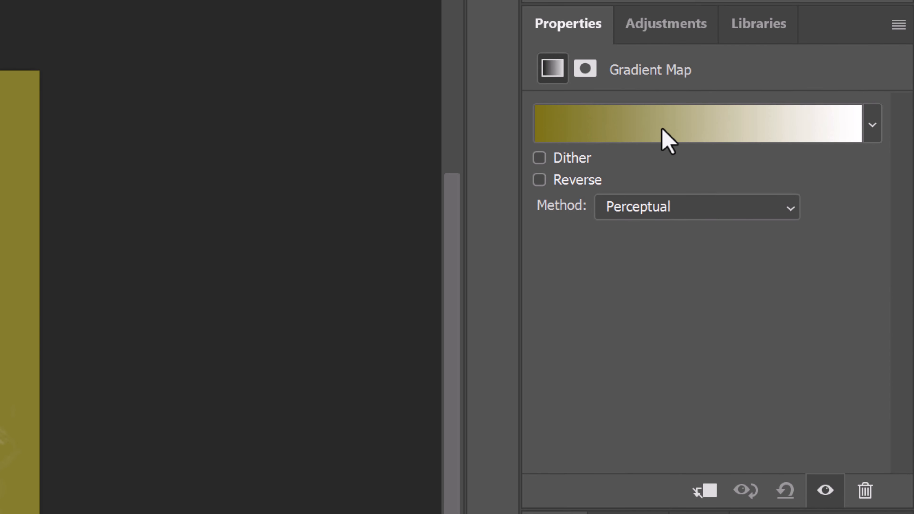
left_click(706, 490)
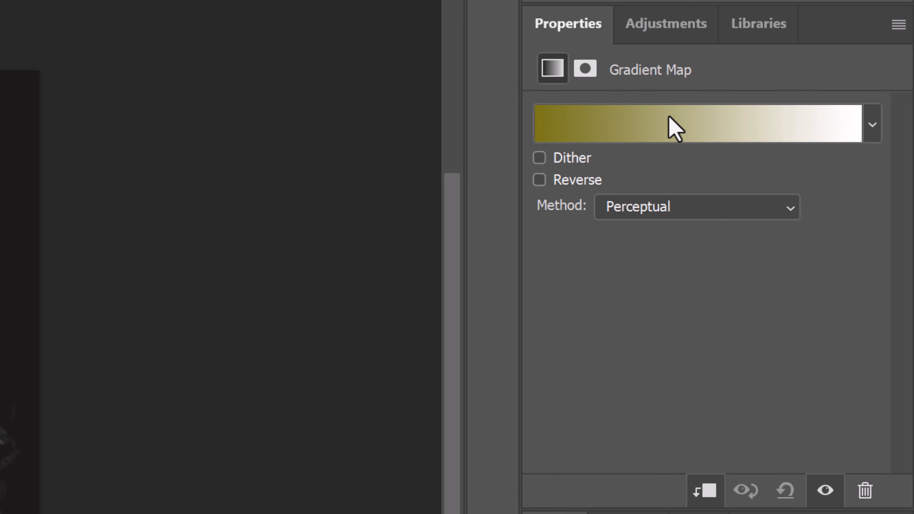
Step: Set the starting color stop of the gradient map to #103d04
left_click(627, 140)
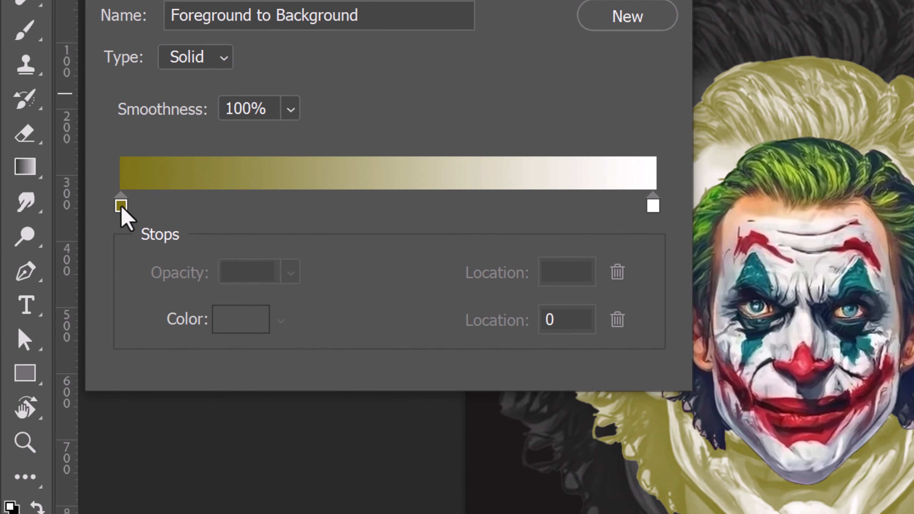
left_click(121, 206)
double_click(121, 206)
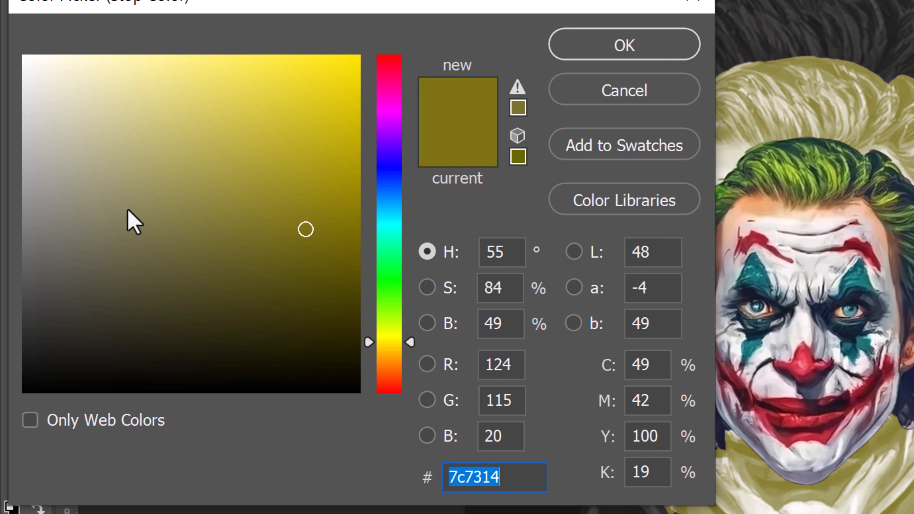
type("103d")
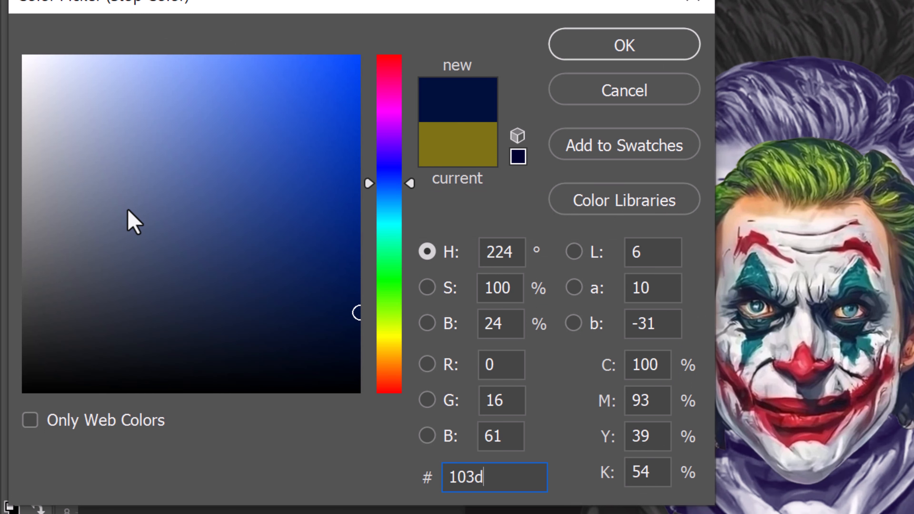
type("04")
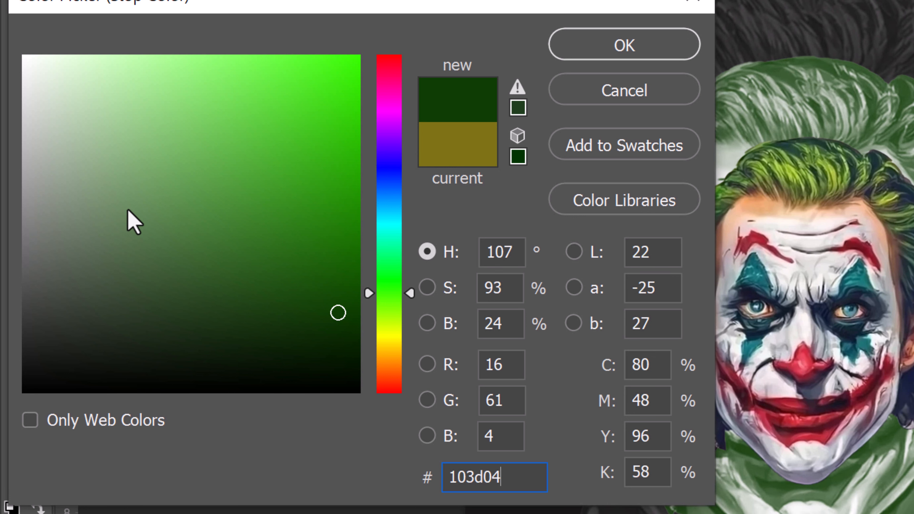
left_click(622, 45)
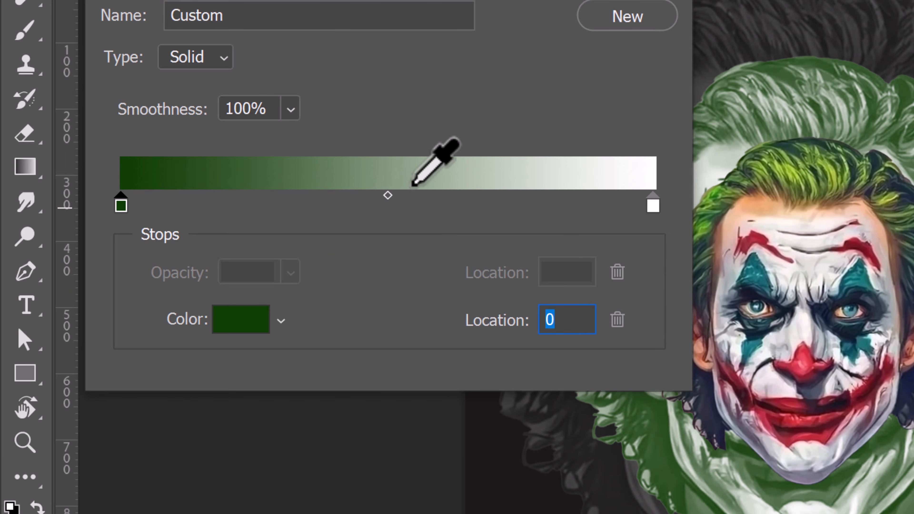
Step: Add a color stop at location 61 in the gradient, color it #652e7e, and accept the gradient
left_click(448, 209)
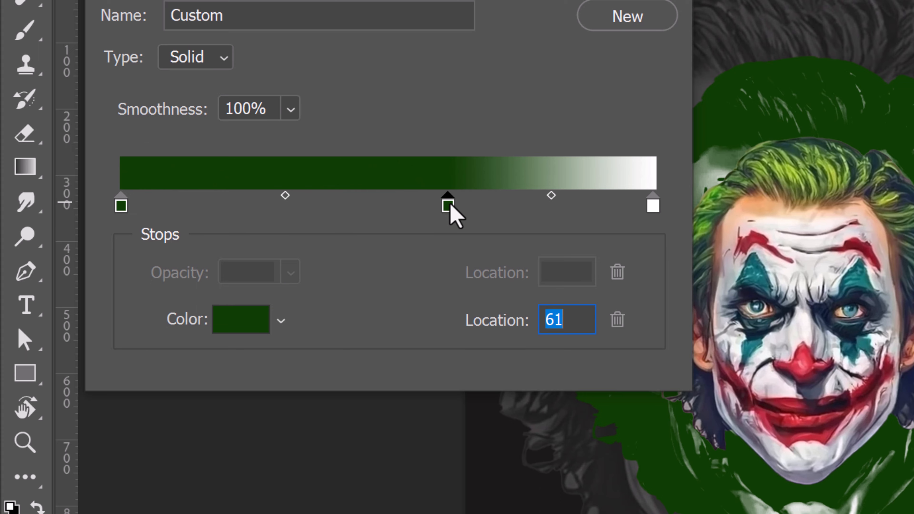
double_click(448, 206)
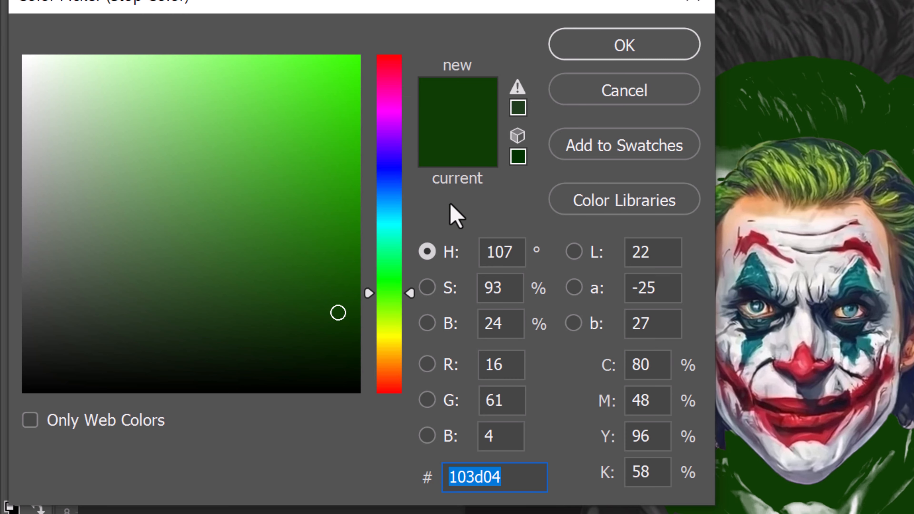
type("652")
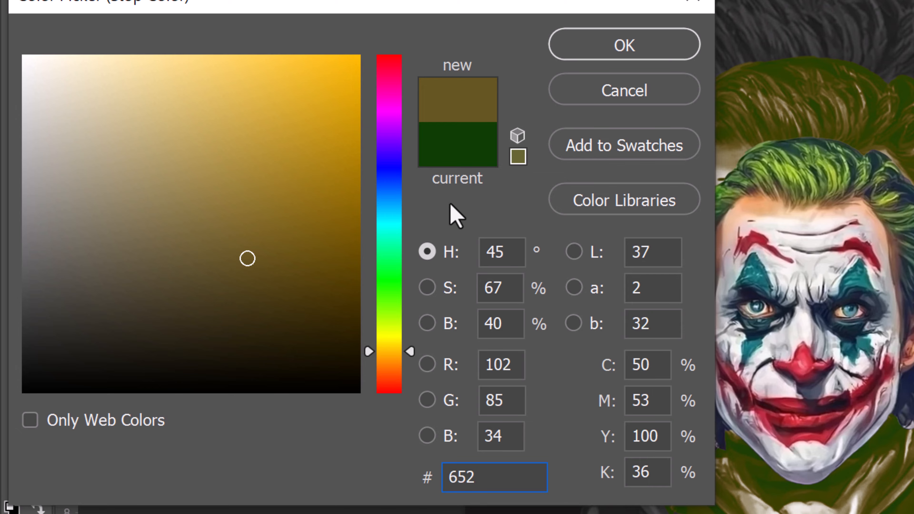
type("e7e")
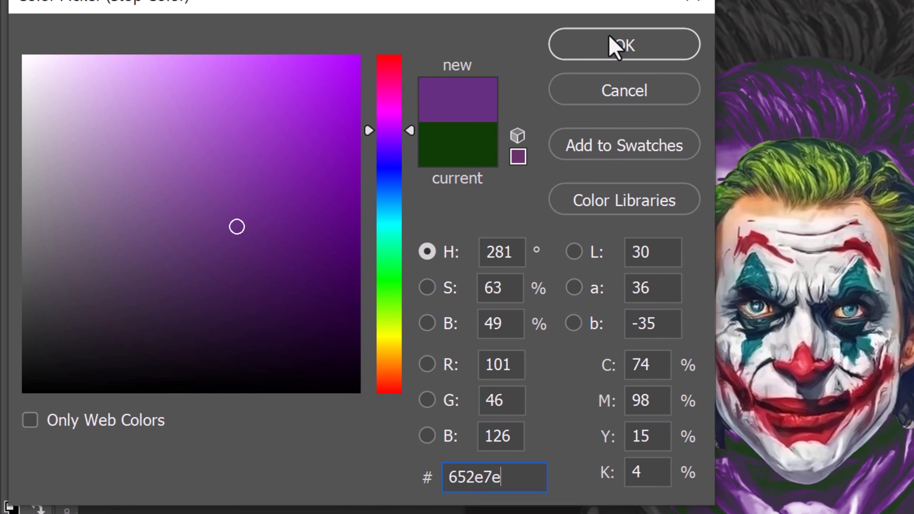
left_click(627, 46)
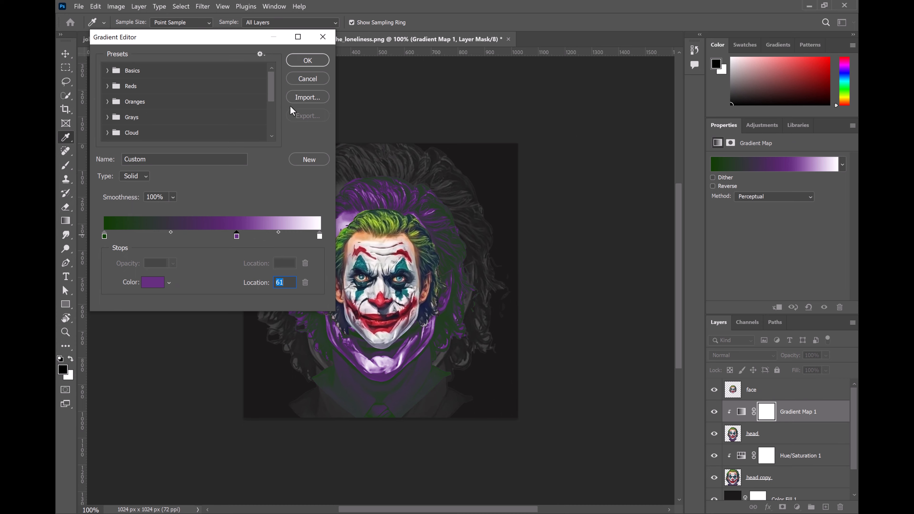
left_click(308, 60)
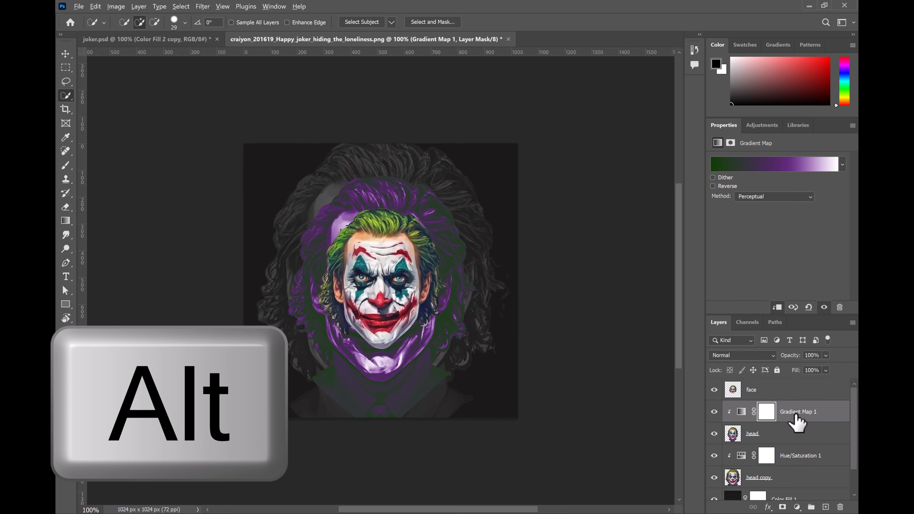
Step: Copy Gradient Map 1 above the face layer with a clip to that layer, and reduce the head layer's opacity
left_click_drag(799, 414, 763, 380, "alt")
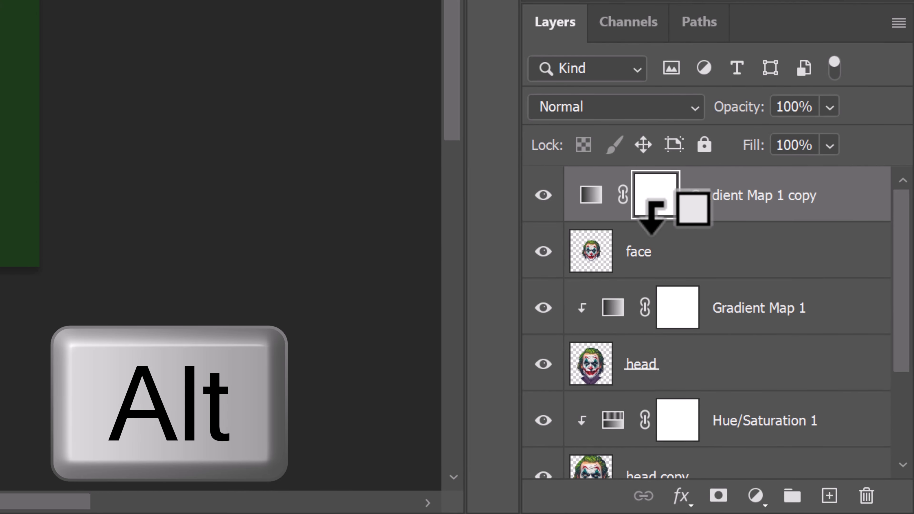
left_click(653, 216, "alt")
left_click(688, 367)
left_click(830, 107)
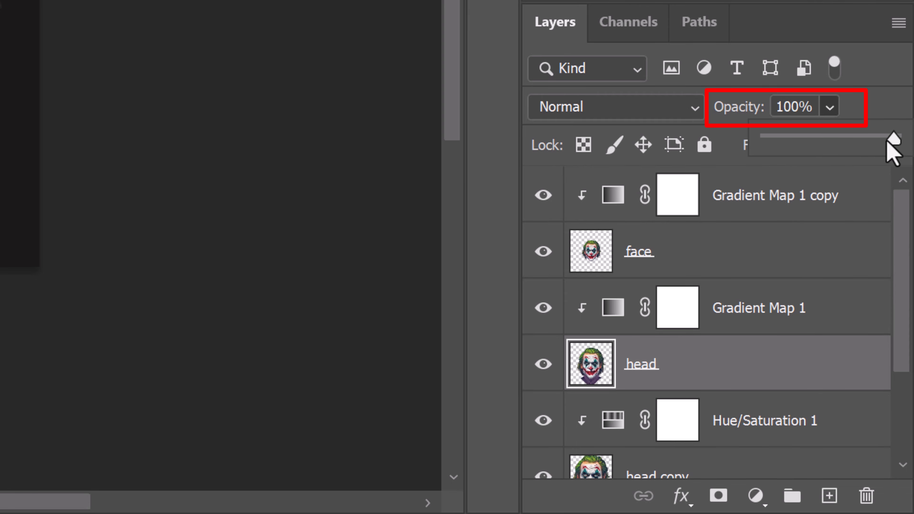
left_click_drag(892, 147, 826, 147)
Step: Add a Hue/Saturation adjustment clipped to the face layer, with saturation -30 and slightly raised lightness
left_click(677, 248)
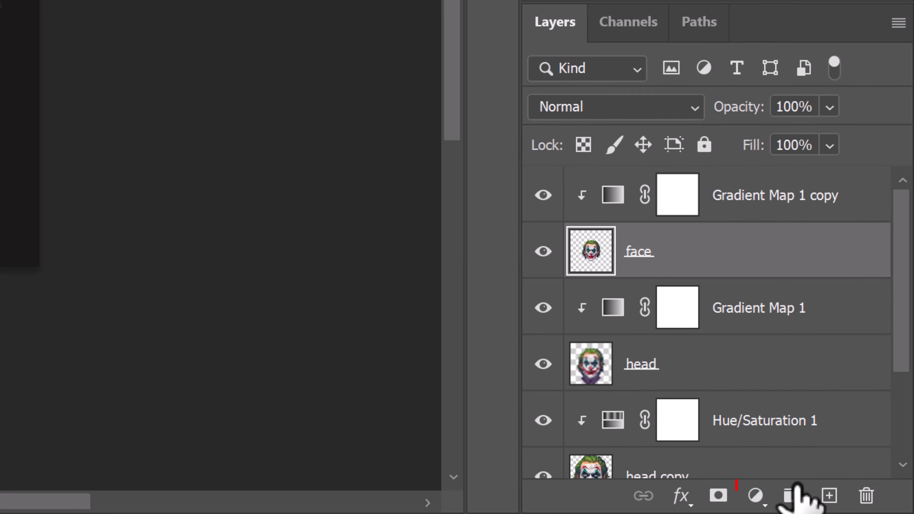
left_click(756, 496)
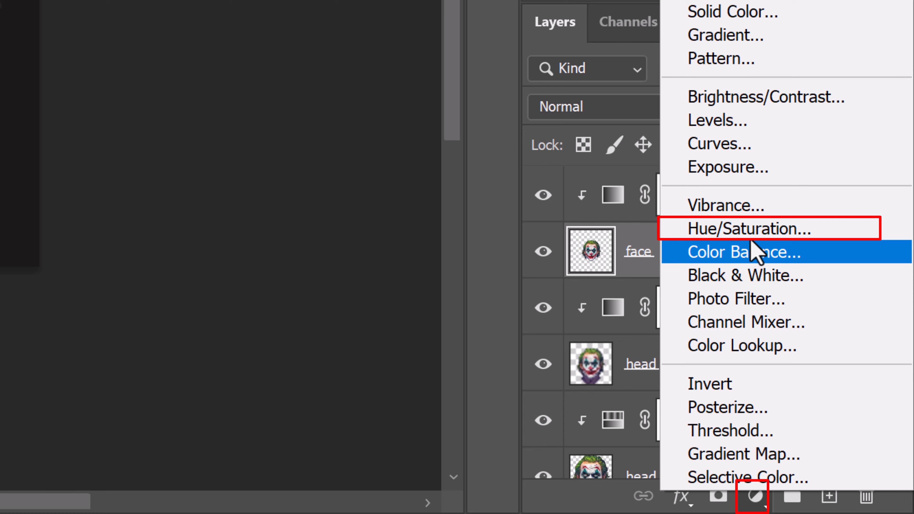
left_click(750, 231)
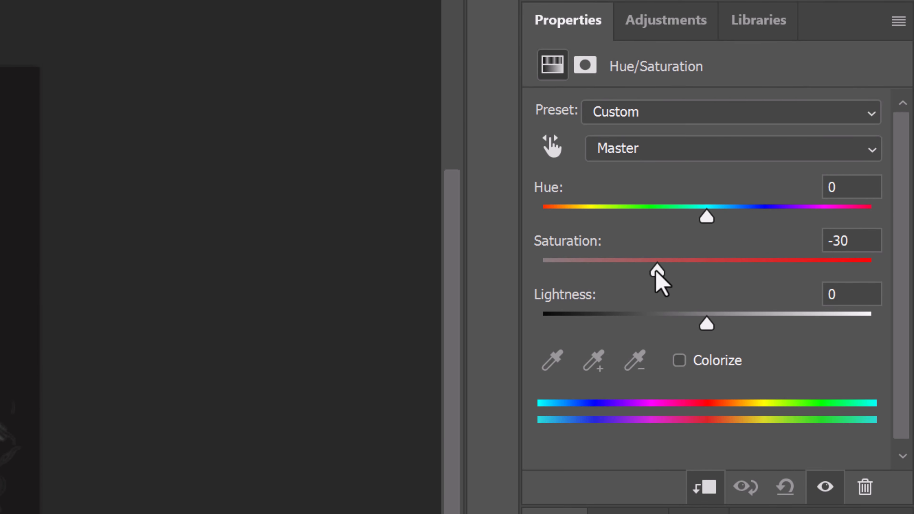
left_click_drag(707, 324, 720, 324)
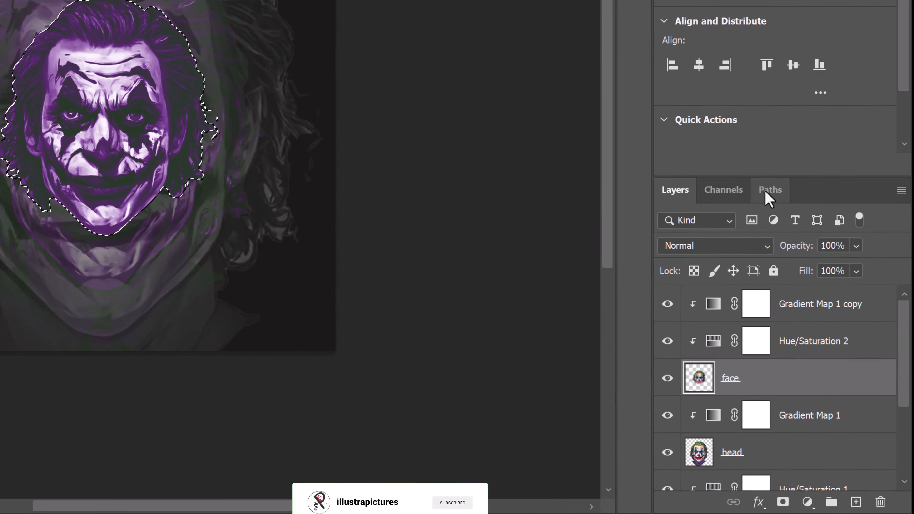
Step: Convert the selection around the face into a work path with a tolerance of 0.5 pixels
left_click(775, 322)
left_click(853, 323)
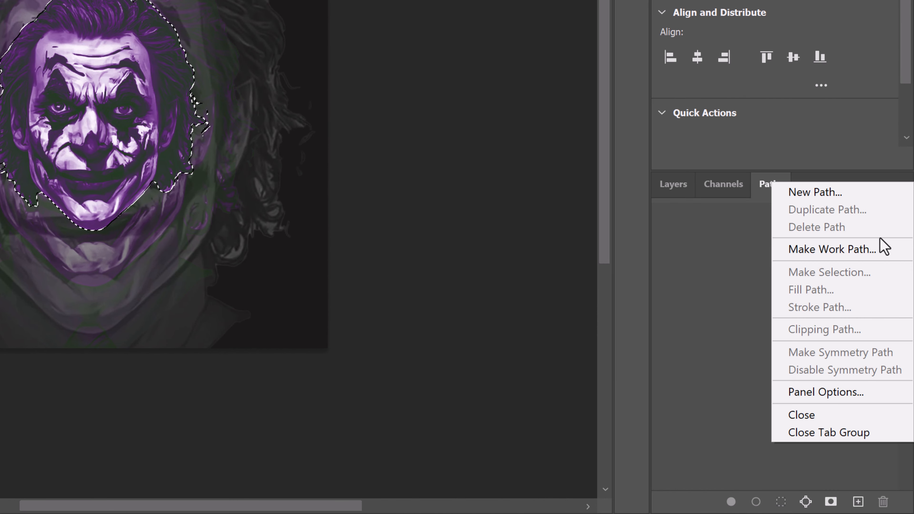
left_click(878, 249)
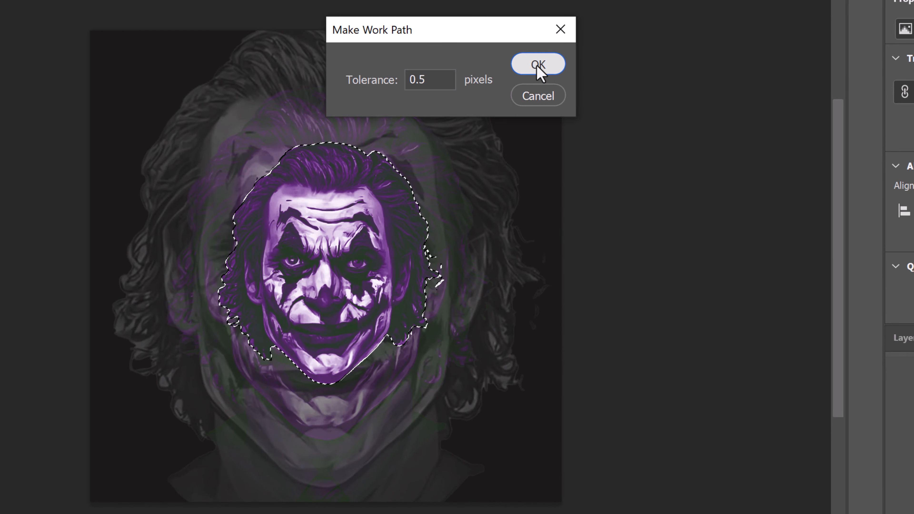
left_click(538, 65)
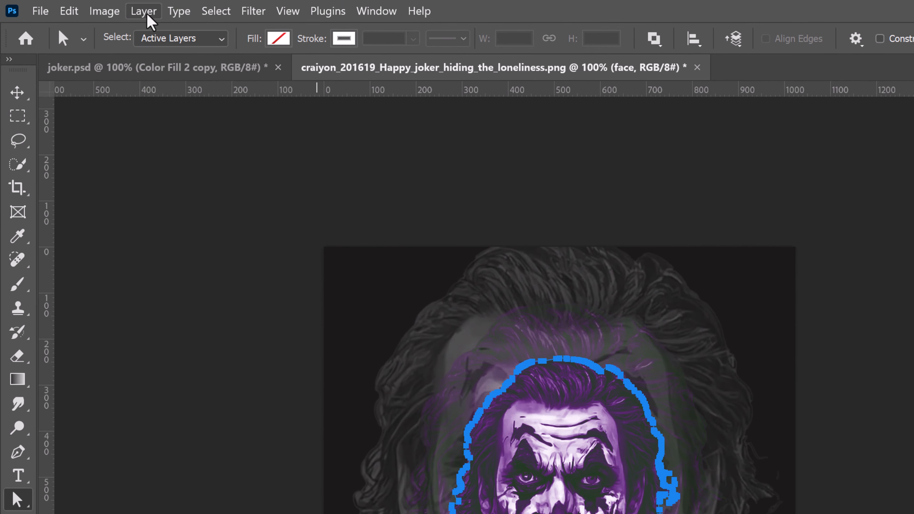
Step: Add a solid color fill layer from the work path, clipped to the face layer, using color #7c7314
left_click(147, 15)
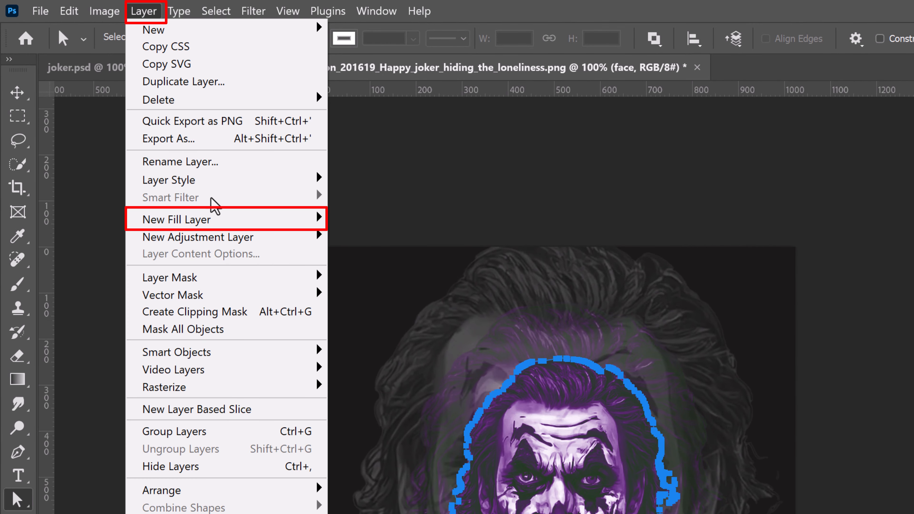
mouse_move(246, 227)
left_click(374, 216)
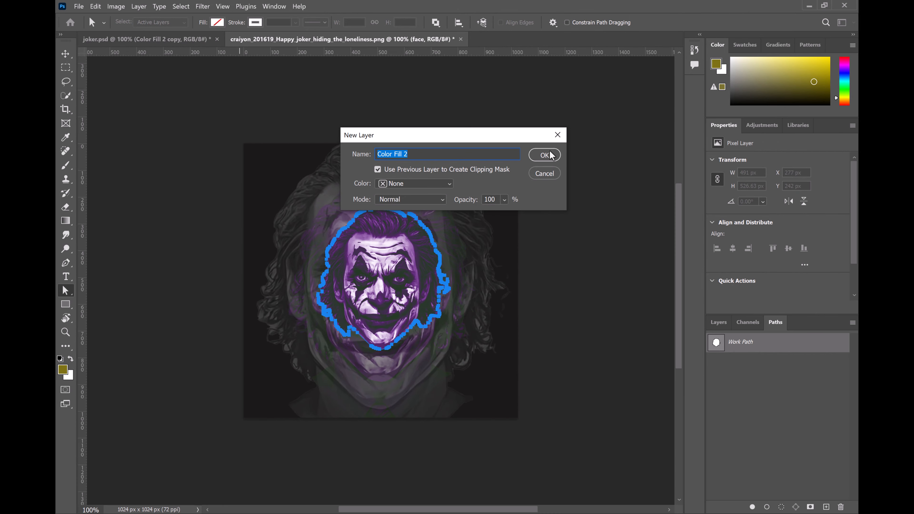
left_click(552, 155)
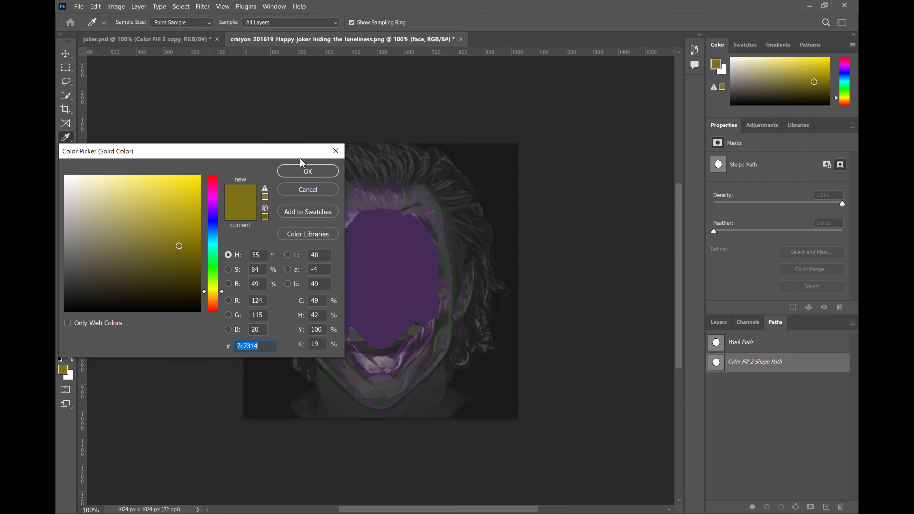
left_click(307, 169)
left_click(202, 302)
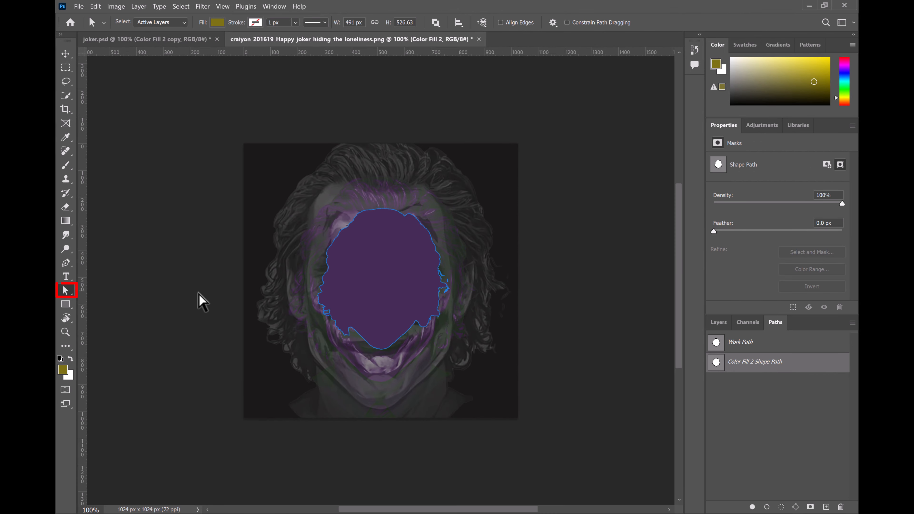
Step: Remove the fill from the face-shaped color layer and give the shape a white stroke
left_click(384, 258)
left_click(219, 23)
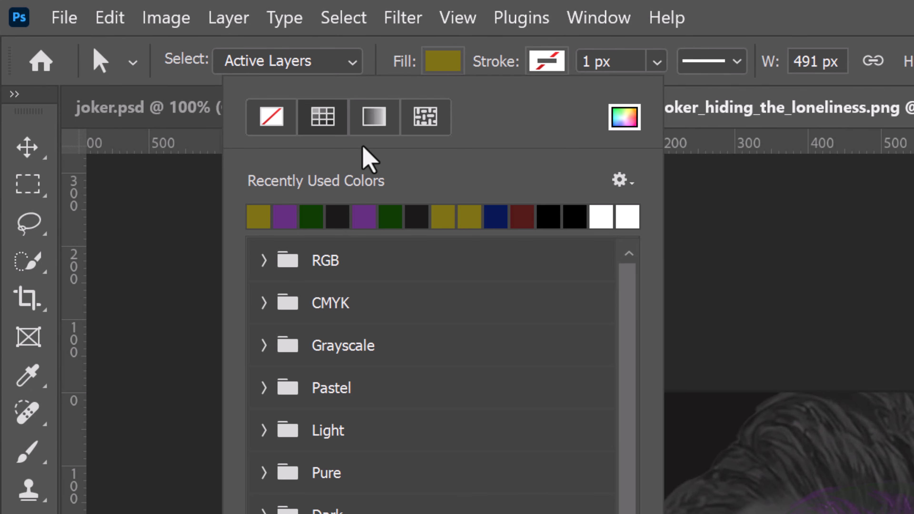
left_click(274, 122)
left_click(551, 64)
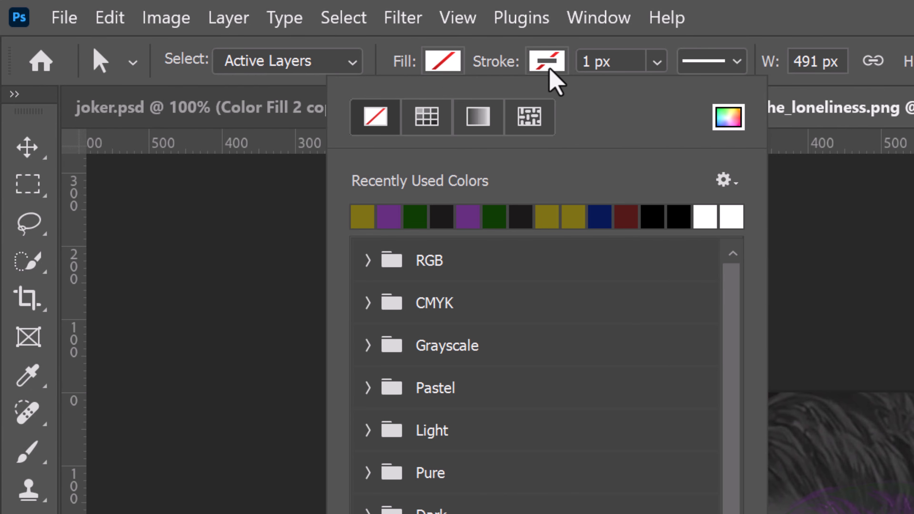
left_click(551, 64)
left_click(550, 64)
left_click(728, 218)
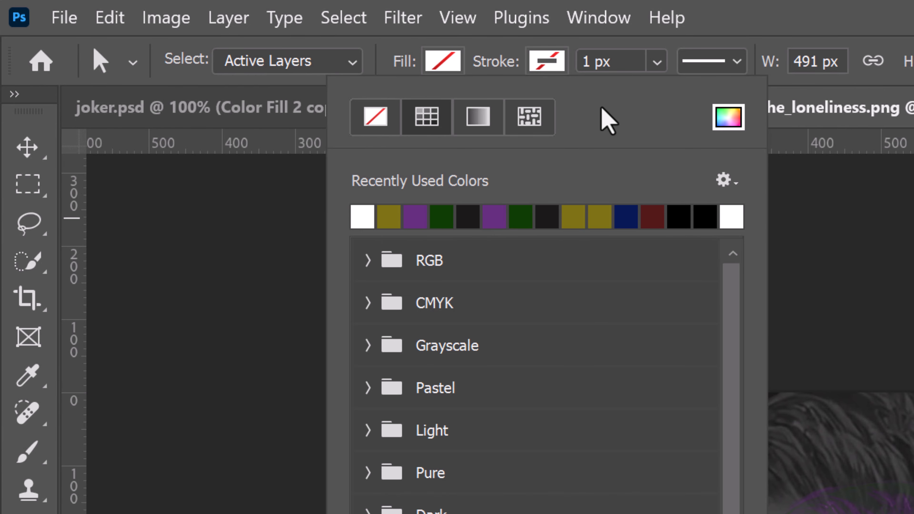
Step: Set the stroke width of the face-shaped outline to 3.15 px
left_click(635, 57)
left_click(657, 62)
left_click_drag(650, 94, 681, 101)
left_click(845, 282)
Step: Move the Color Fill 2 layer above Gradient Map 1 copy and release its clipping mask
left_click(724, 326)
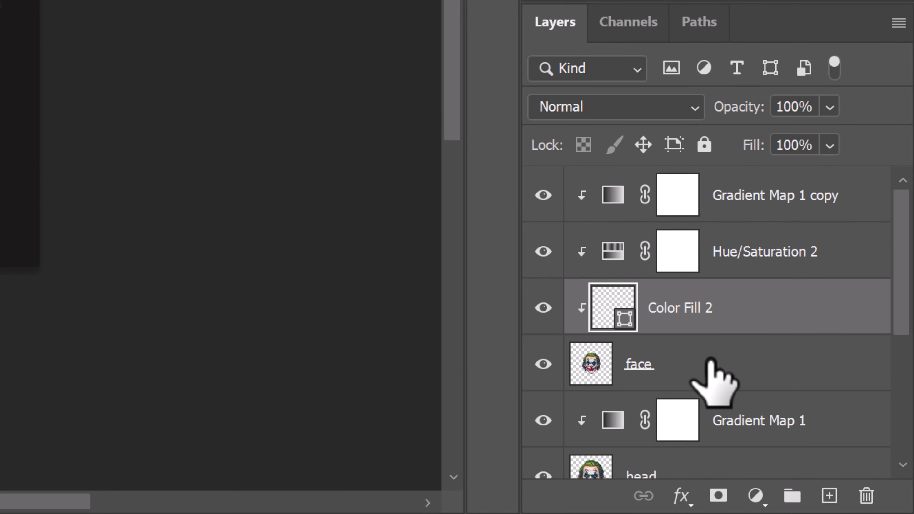
left_click_drag(700, 307, 725, 254)
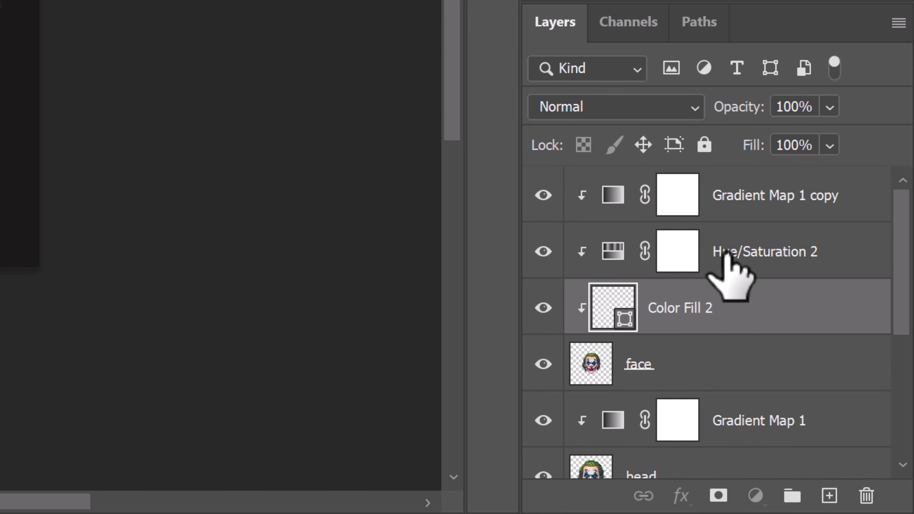
double_click(687, 195)
left_click(798, 201)
left_click(592, 195, "alt")
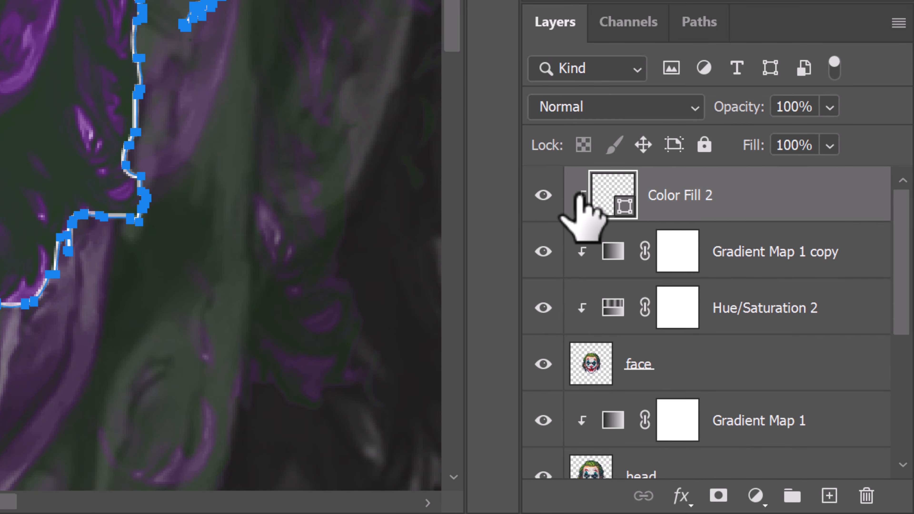
right_click(580, 196)
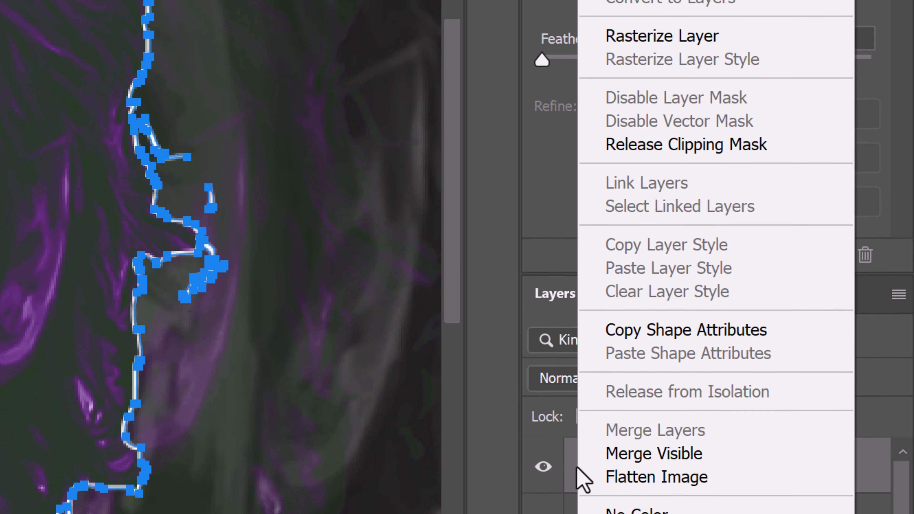
left_click(716, 149)
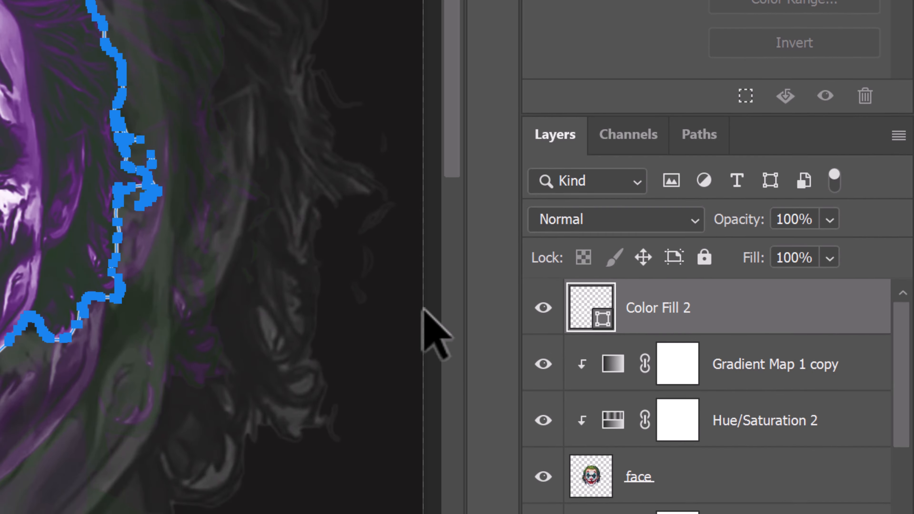
Step: Rename the Color Fill 2 layer as outline 1
double_click(684, 307)
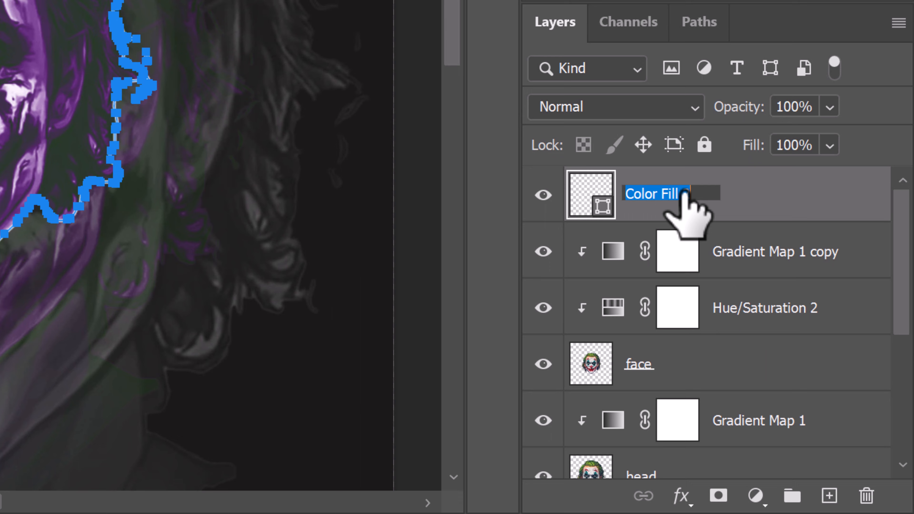
type("o")
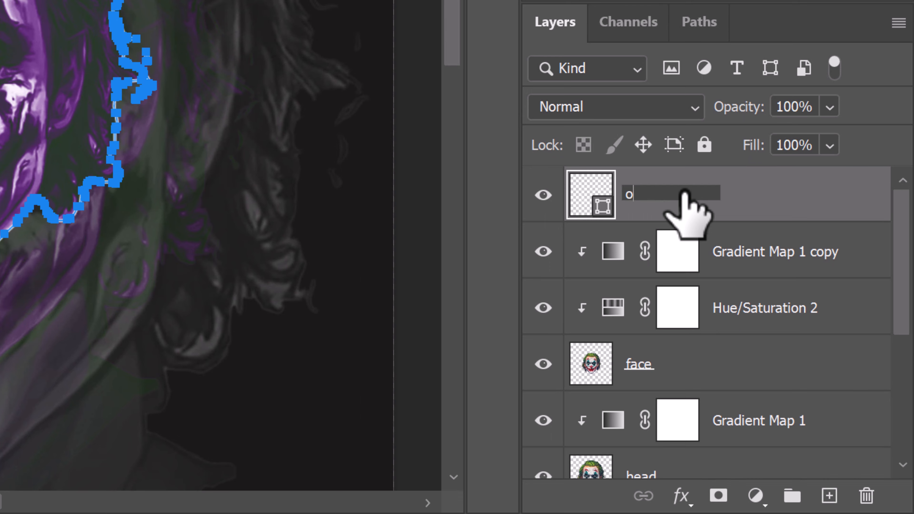
type("utline 1")
key("Return")
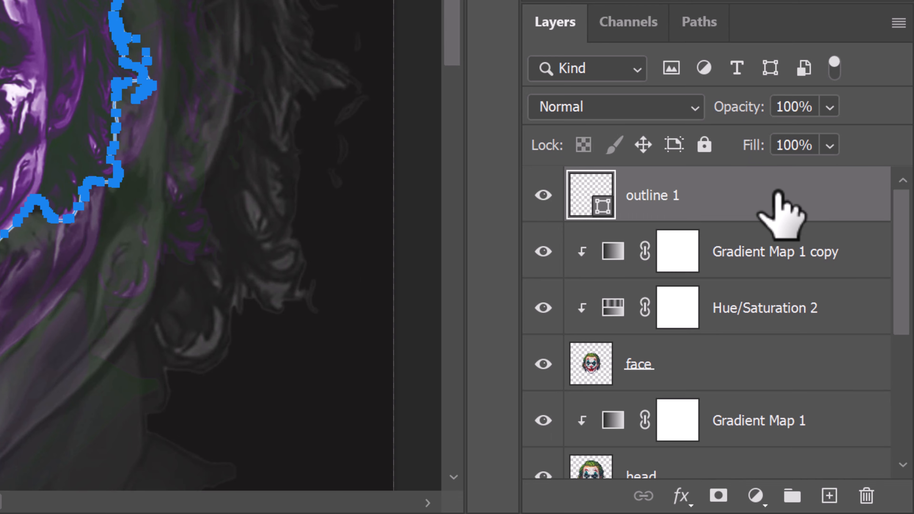
Step: Duplicate the outline 1 layer and enlarge the copy proportionally about its center to about 146%
key("ctrl+j")
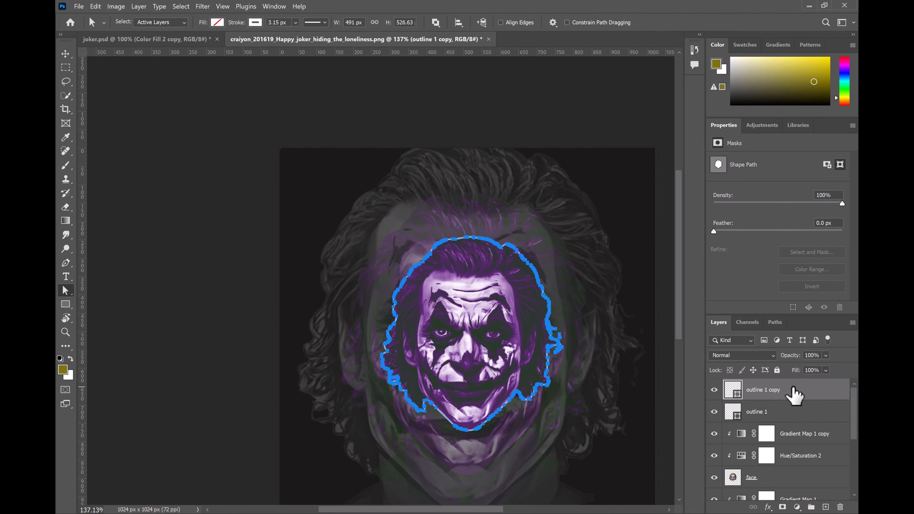
key("v")
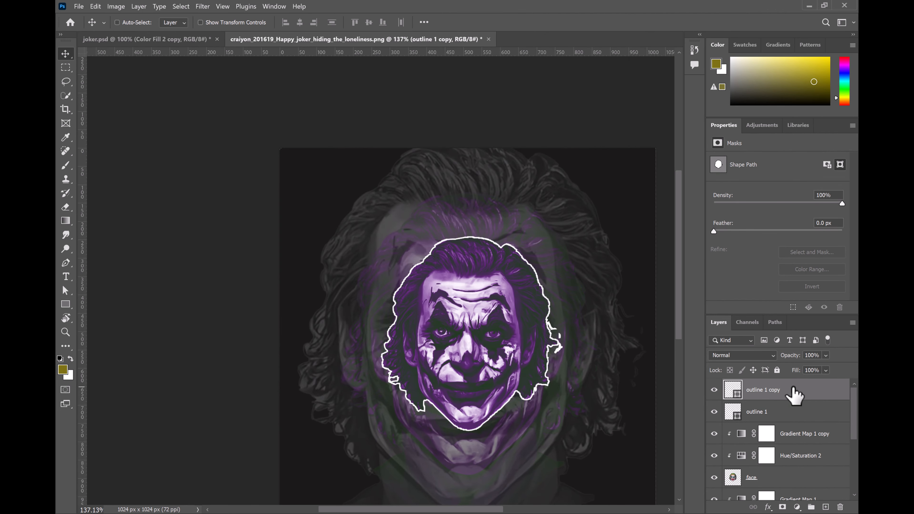
key("ctrl+t")
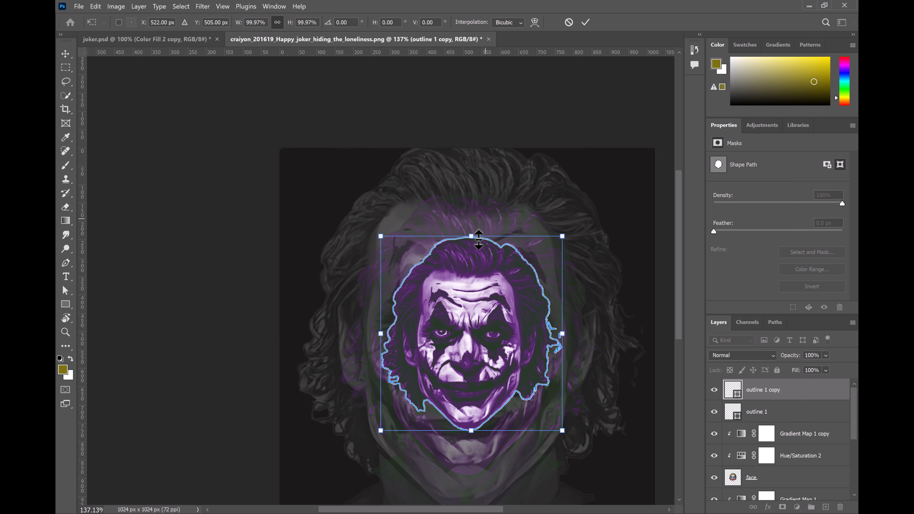
key("alt")
left_click_drag(472, 234, 471, 192)
scroll(515, 438, "down", 3)
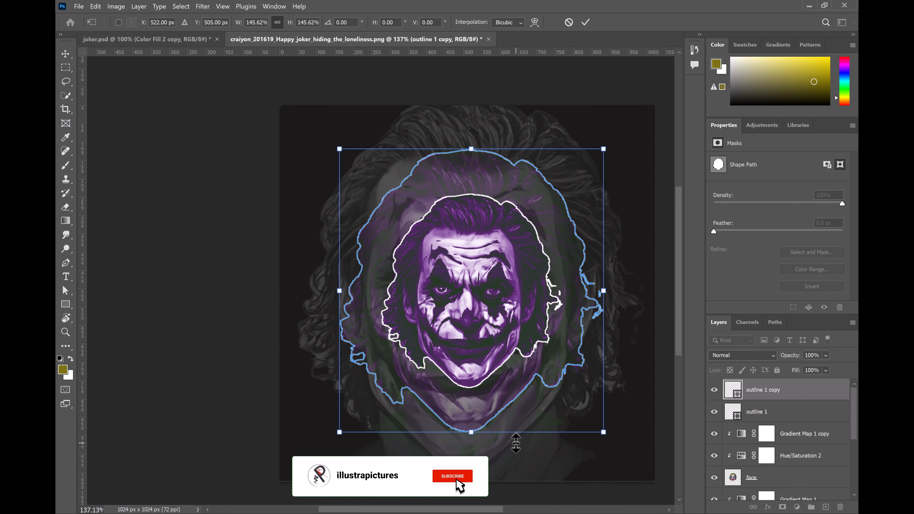
left_click_drag(468, 510, 488, 511)
left_click(260, 159)
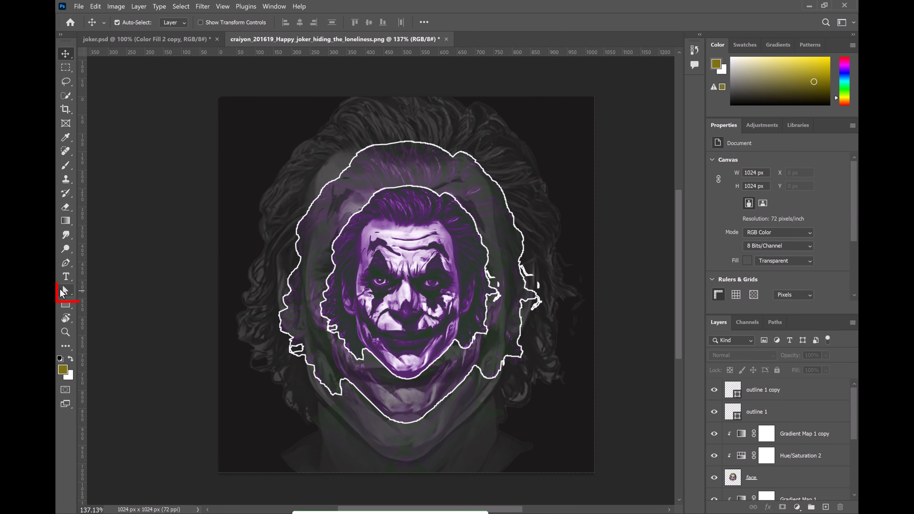
Step: Increase the stroke width of the enlarged outline 1 copy
left_click(62, 290)
left_click(113, 292)
left_click(801, 394)
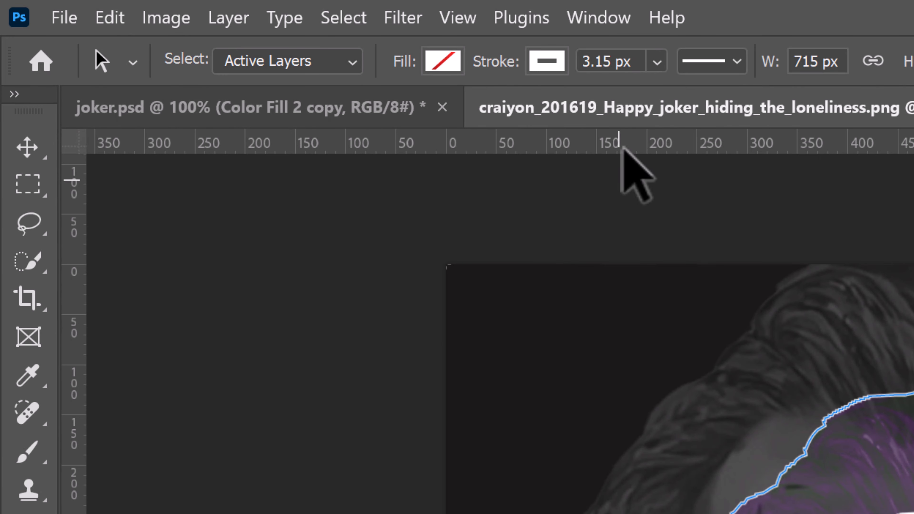
left_click(657, 62)
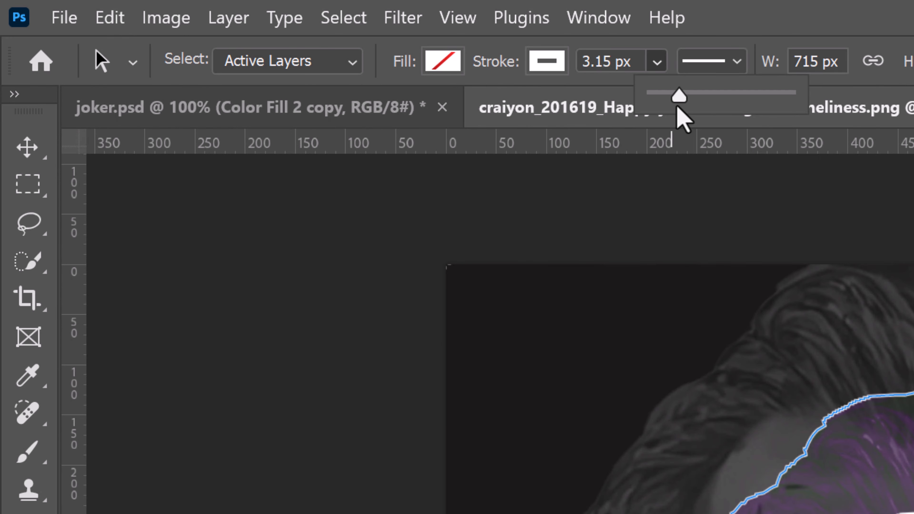
left_click_drag(677, 103, 689, 102)
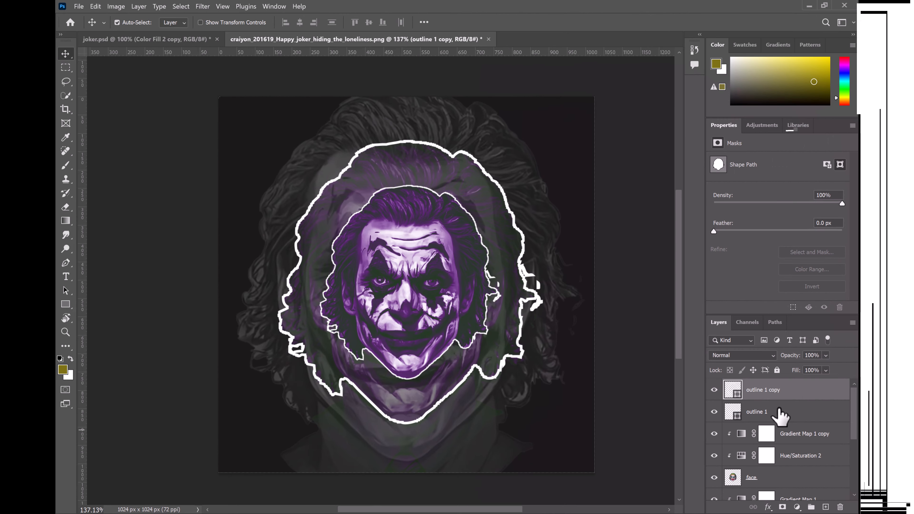
Step: Duplicate the outline 1 layer again and scale the new copy proportionally to 107%
left_click(777, 412)
key("ctrl+j")
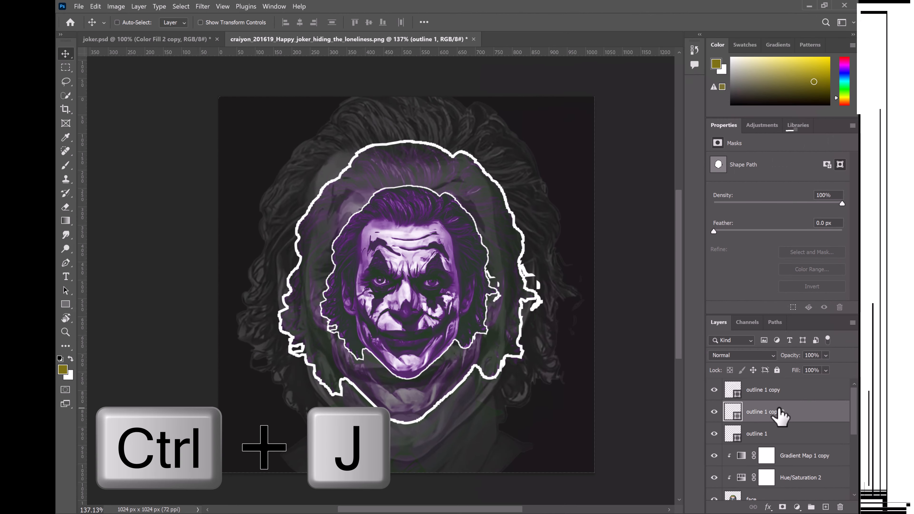
key("ctrl+t")
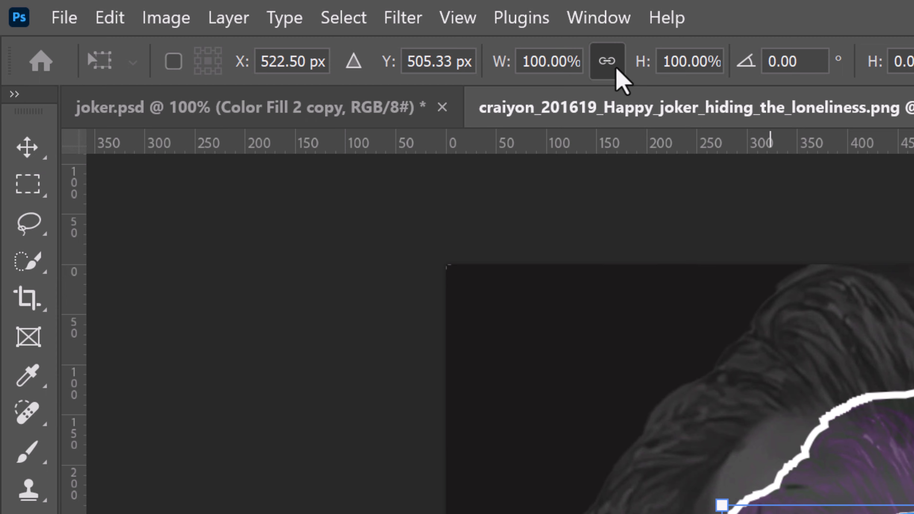
left_click(277, 22)
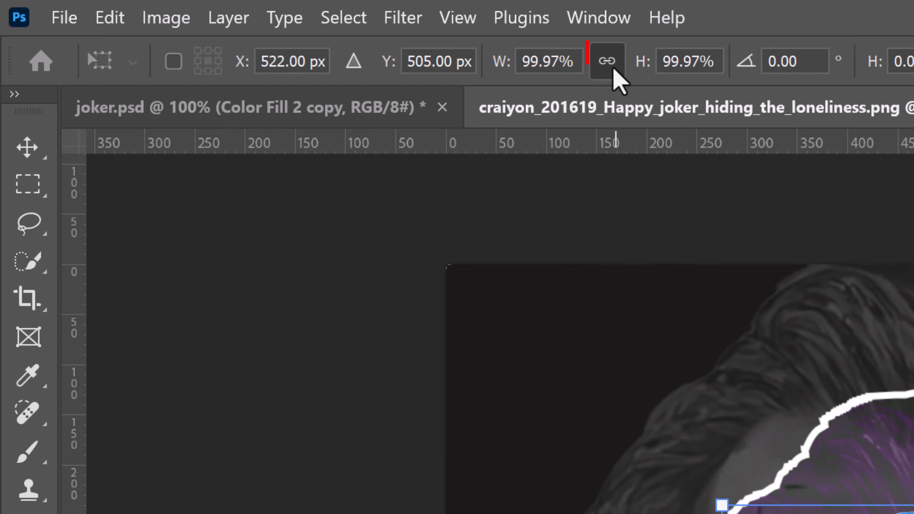
left_click(524, 64)
type("107.00")
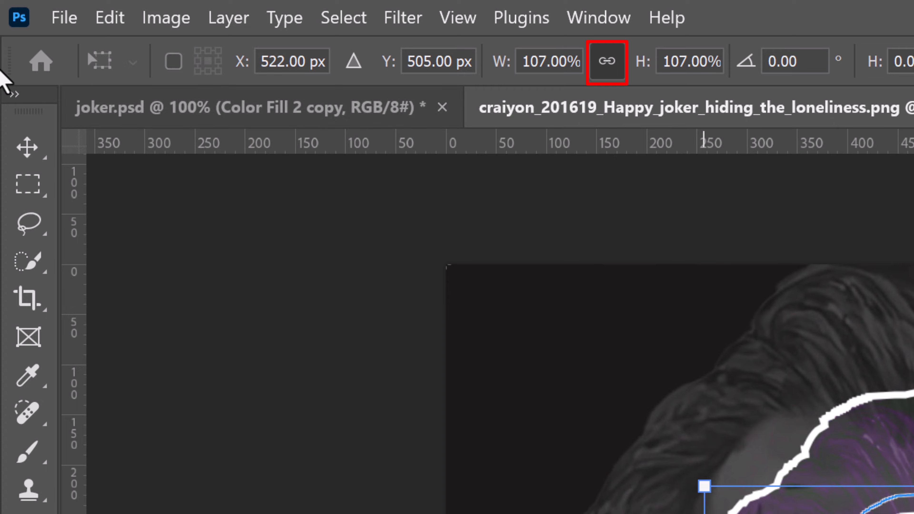
left_click(29, 150)
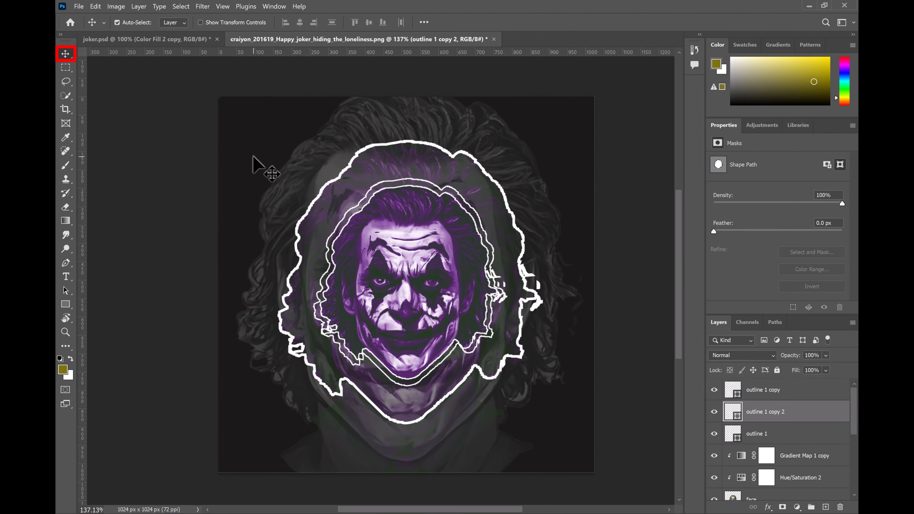
Step: Repeat the scaled duplication of the outline eleven more times so the concentric outlines fill the canvas, and hide the path overlays
key("ctrl+alt+shift+t")
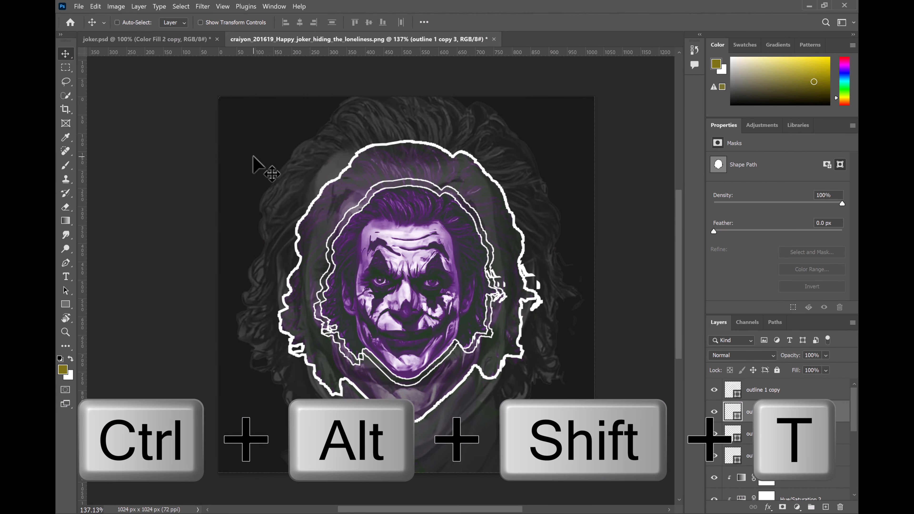
key("ctrl+alt+shift+t")
key("ctrl+alt+shift+t")
key("ctrl+alt+shift+t")
key("ctrl+alt+shift+t")
key("ctrl+alt+shift+t")
key("ctrl+alt+shift+t")
key("ctrl+alt+shift+t")
key("ctrl+alt+shift+t")
key("ctrl+alt+shift+t")
key("ctrl+alt+shift+t")
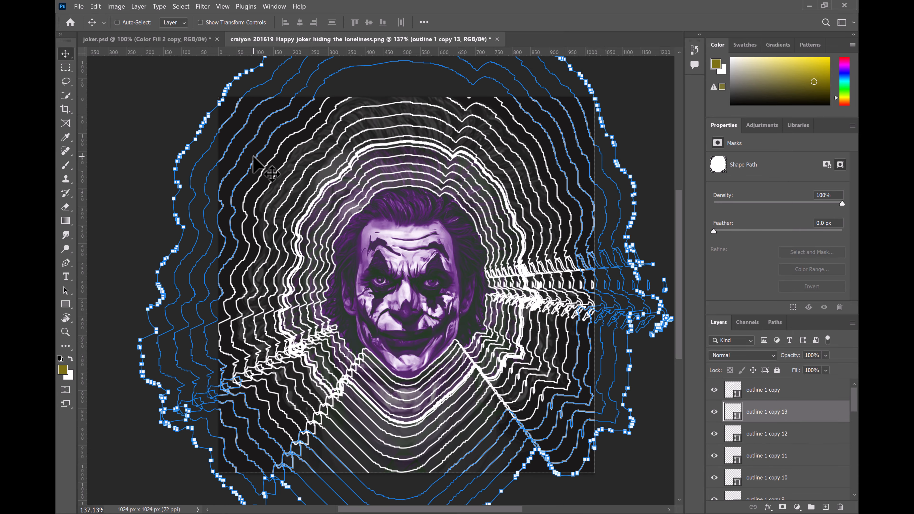
key("ctrl+alt+shift+t")
key("ctrl+h")
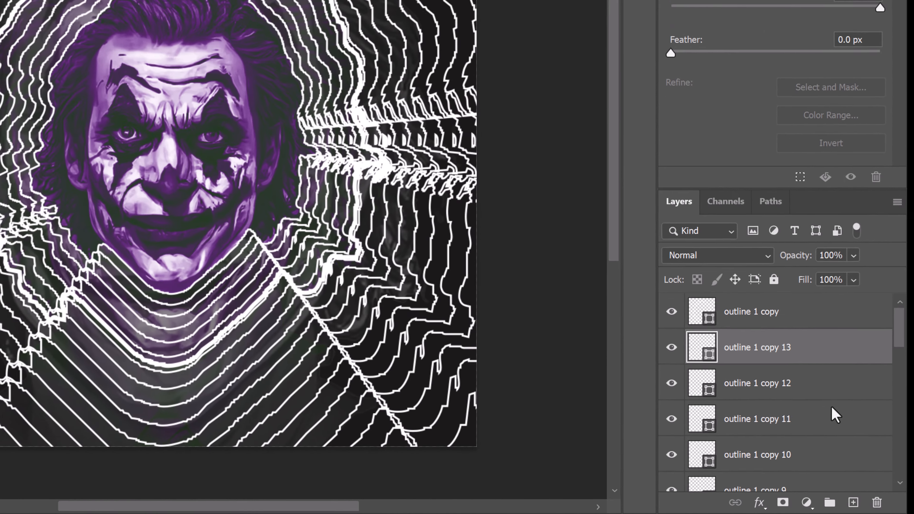
Step: Group the layers from outline 1 through outline 1 copy 13 and rename the group as outlines
scroll(796, 449, "down", 5)
left_click(769, 455, "shift")
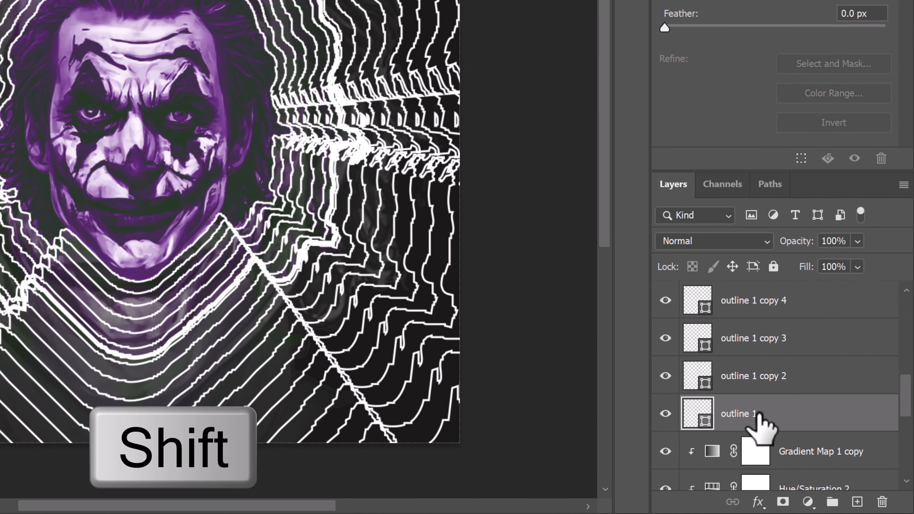
scroll(738, 421, "up", 5)
left_click(772, 357, "shift")
key("ctrl+g")
double_click(737, 330)
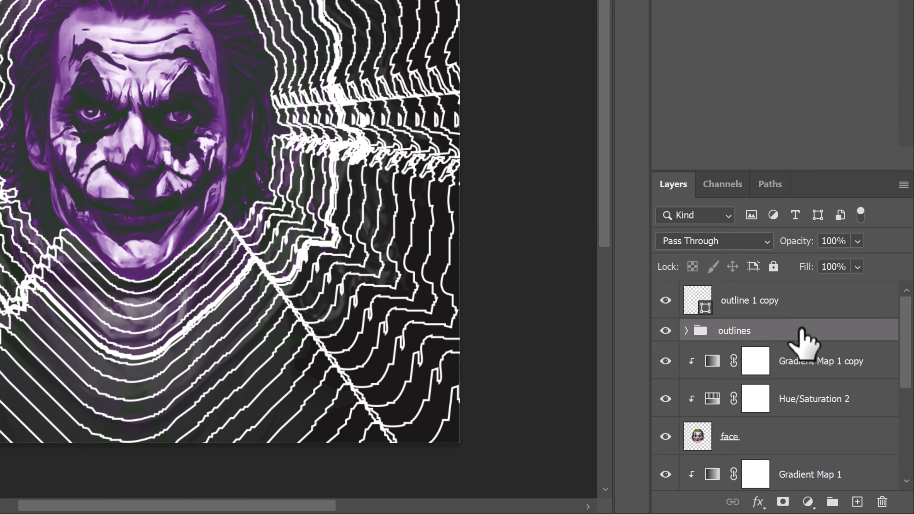
Step: Mask the outlines group with a reversed radial black-to-transparent gradient running from the face's center to beyond the canvas edge
left_click(785, 502)
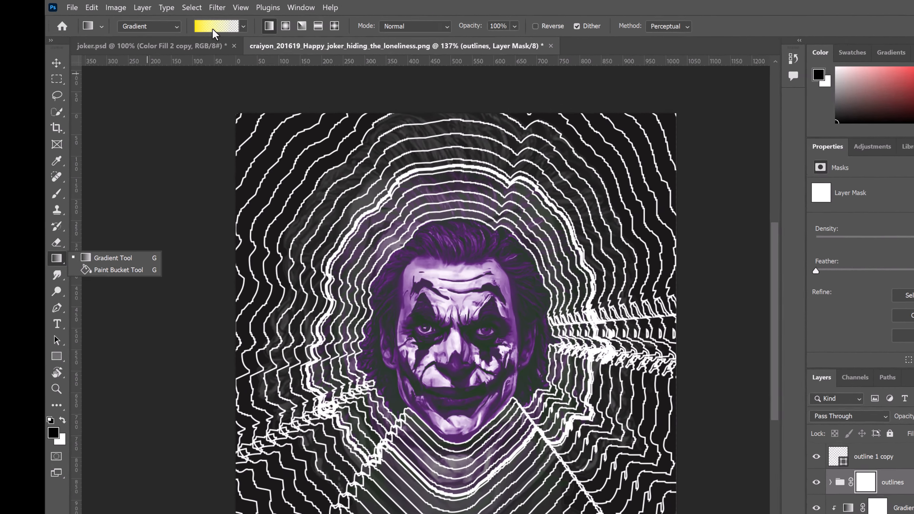
left_click(199, 23)
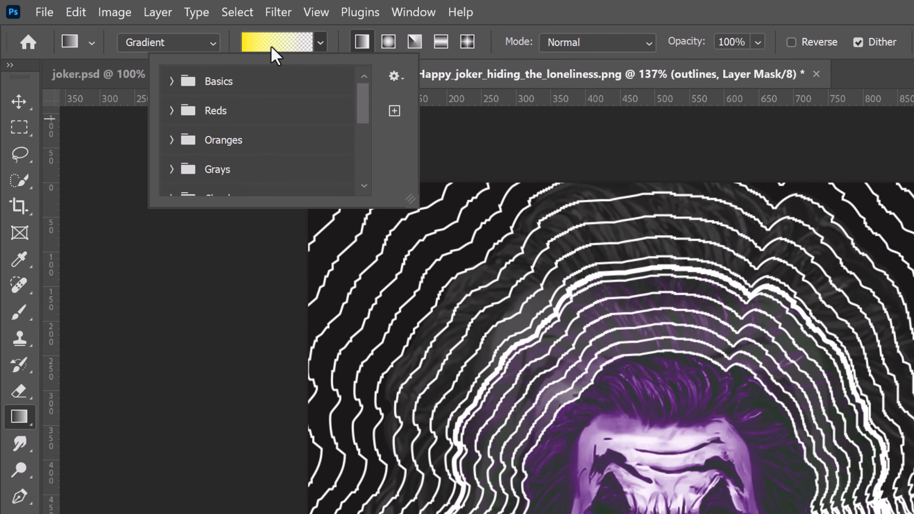
left_click(172, 81)
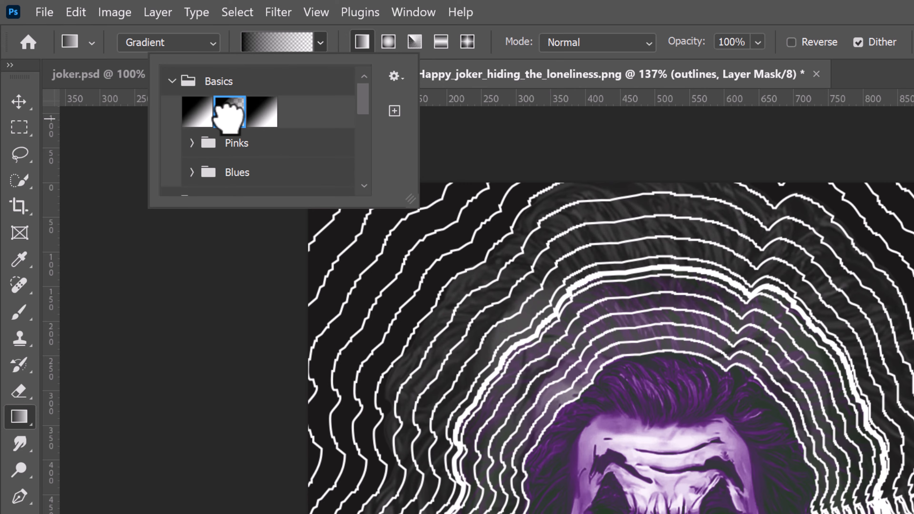
left_click(384, 43)
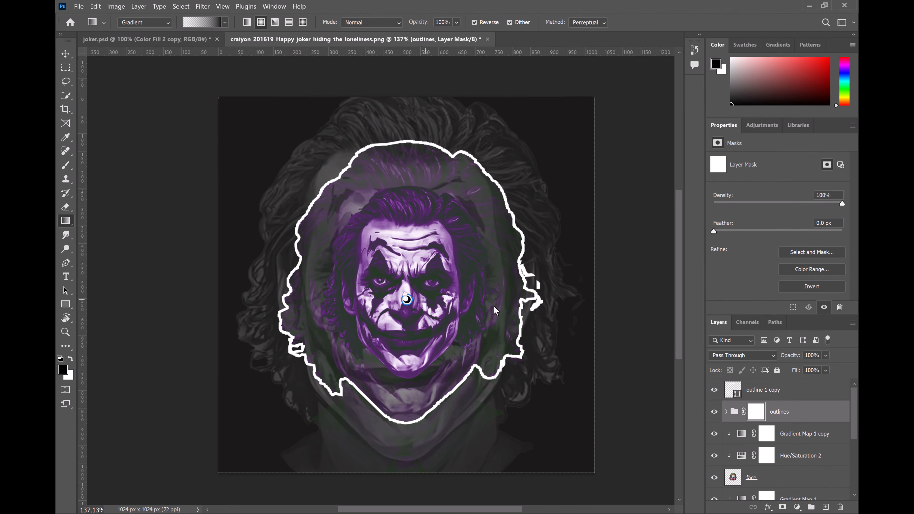
left_click_drag(406, 299, 649, 304)
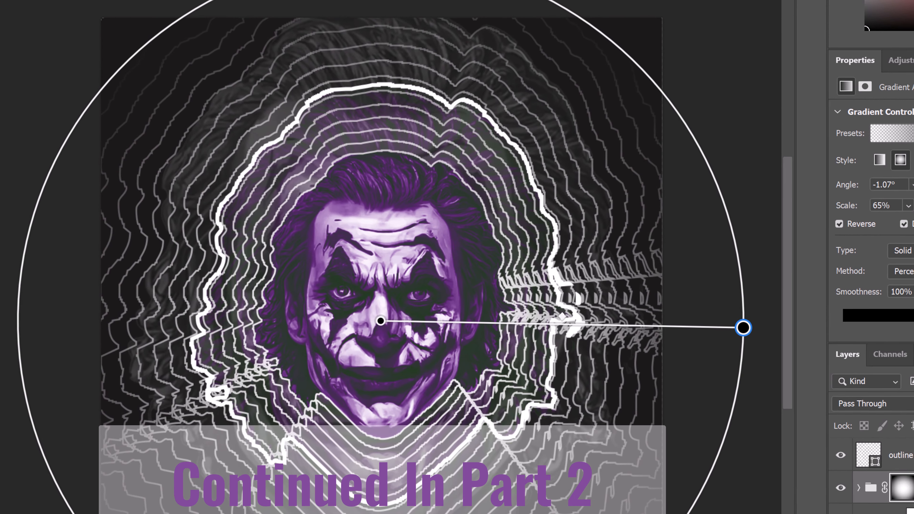
key("v")
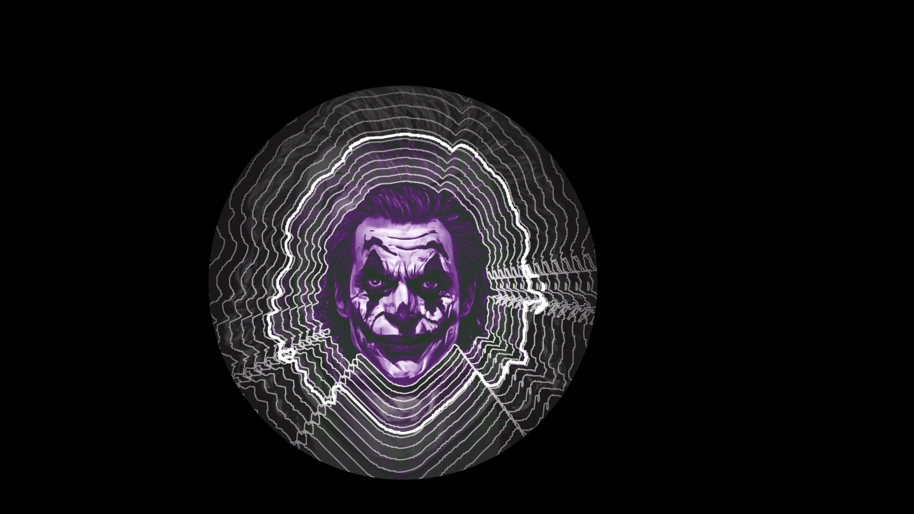